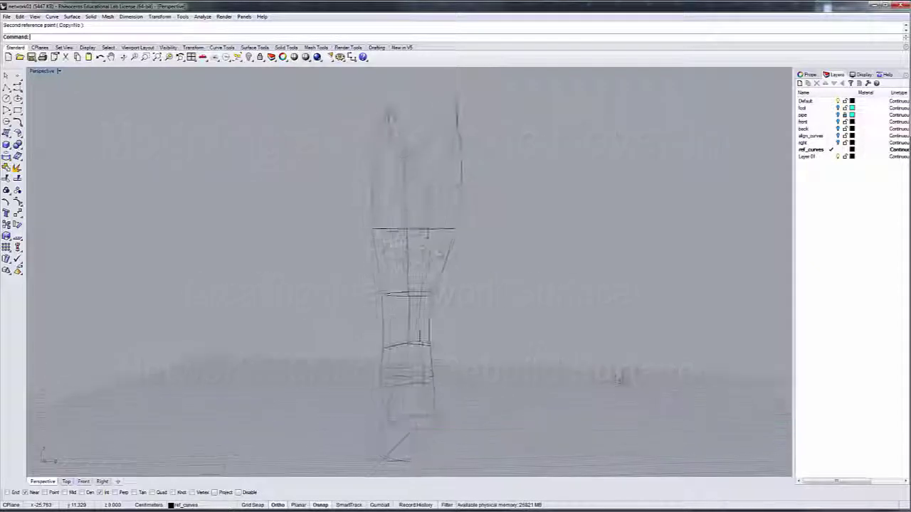
Step: Examine the boot's reference curves from several sides, checking the closed cross-sections and the vertical profile curves
right_click_drag(526, 377, 655, 367)
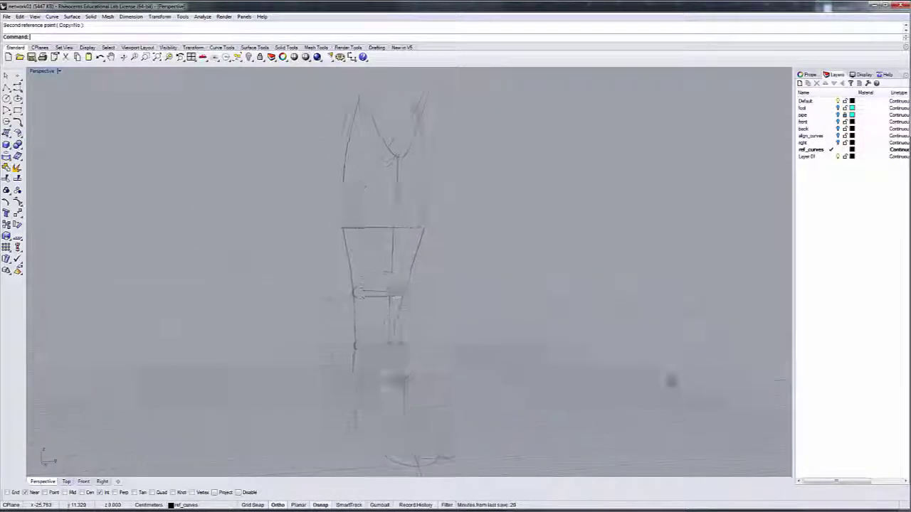
right_click_drag(669, 378, 768, 368)
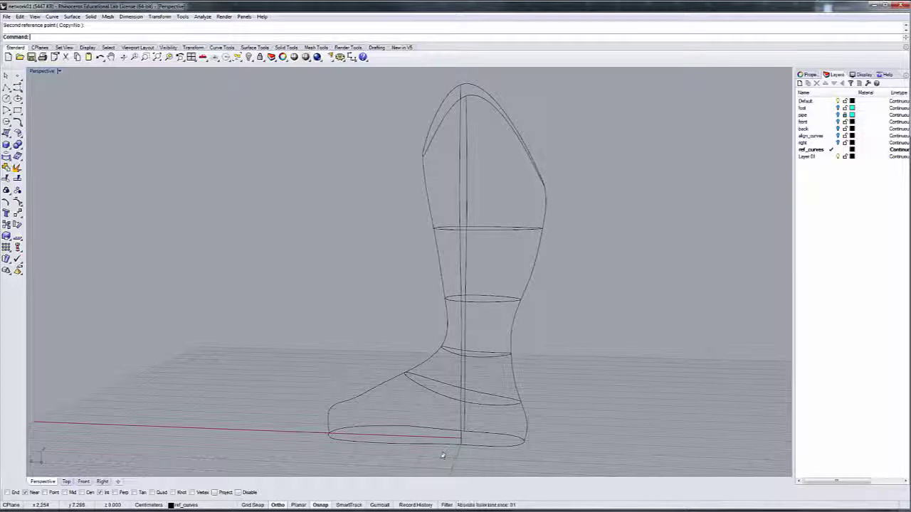
right_click_drag(445, 456, 455, 420)
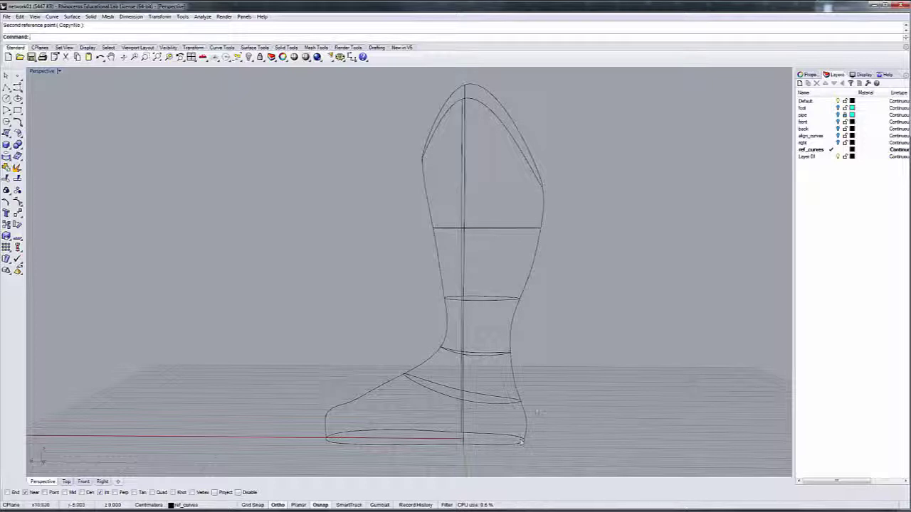
right_click_drag(497, 190, 569, 181)
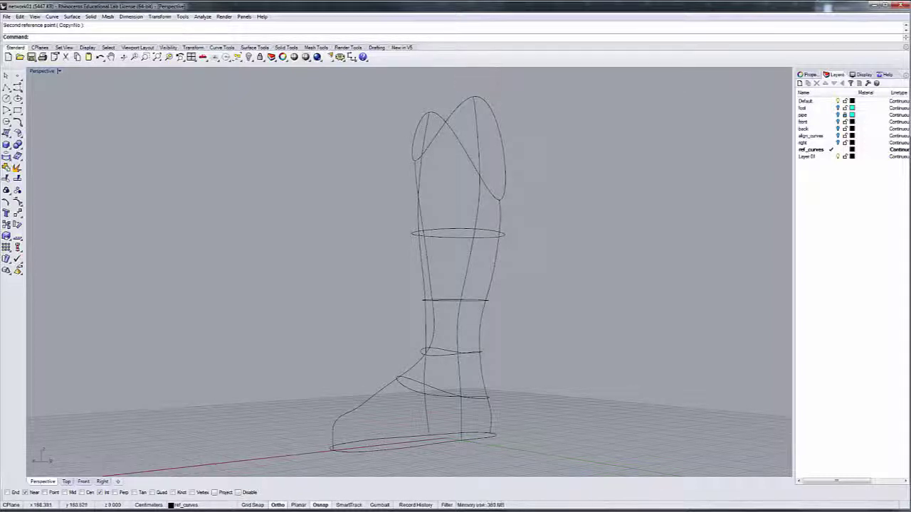
right_click_drag(525, 271, 488, 305)
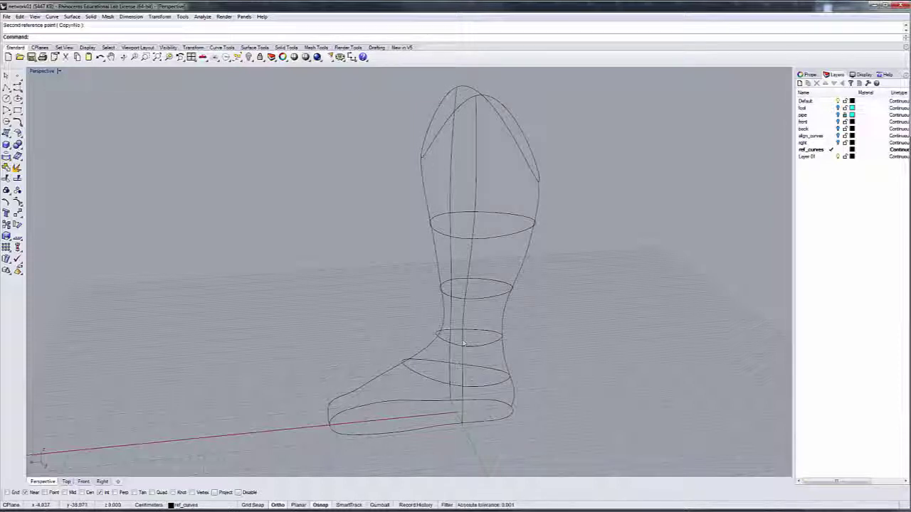
right_click_drag(463, 344, 575, 378)
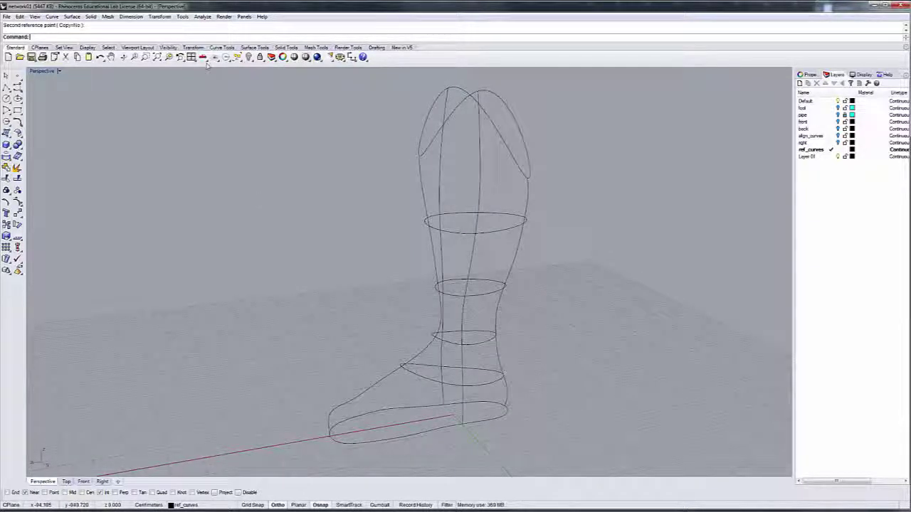
Step: Try to build a network surface with NetworkSrf from all the boot curves selected together
type("NetworkSrf")
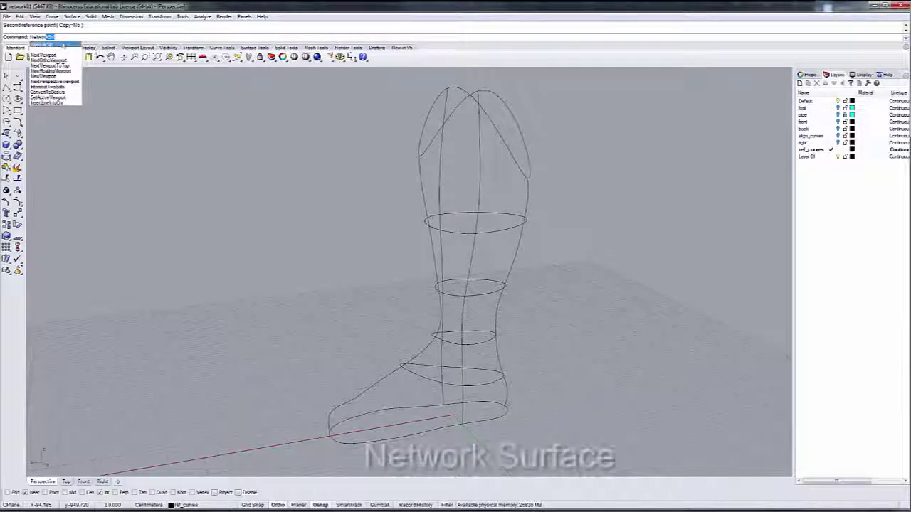
key("Return")
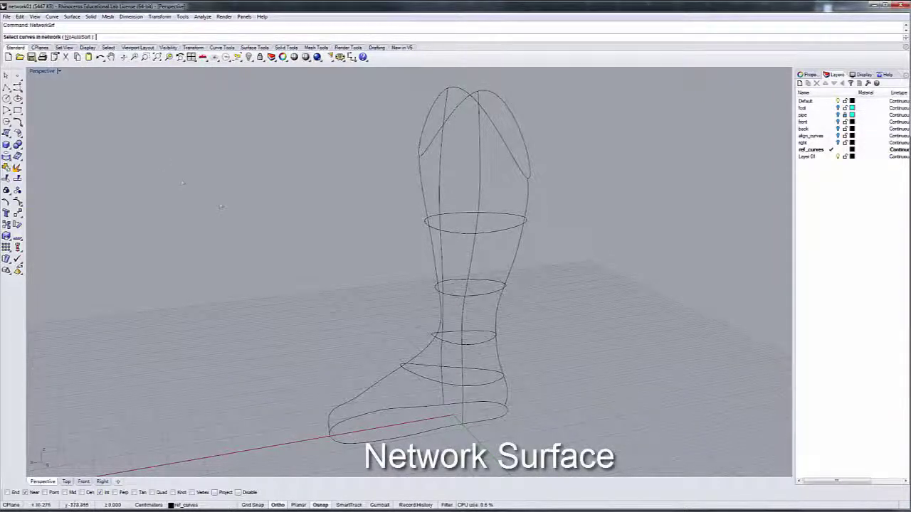
scroll(335, 320, "down", 3)
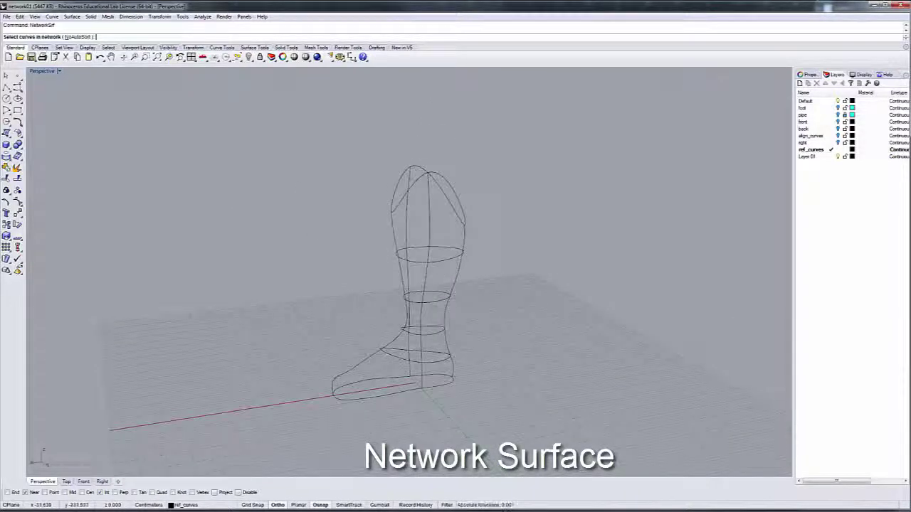
left_click_drag(499, 285, 539, 404)
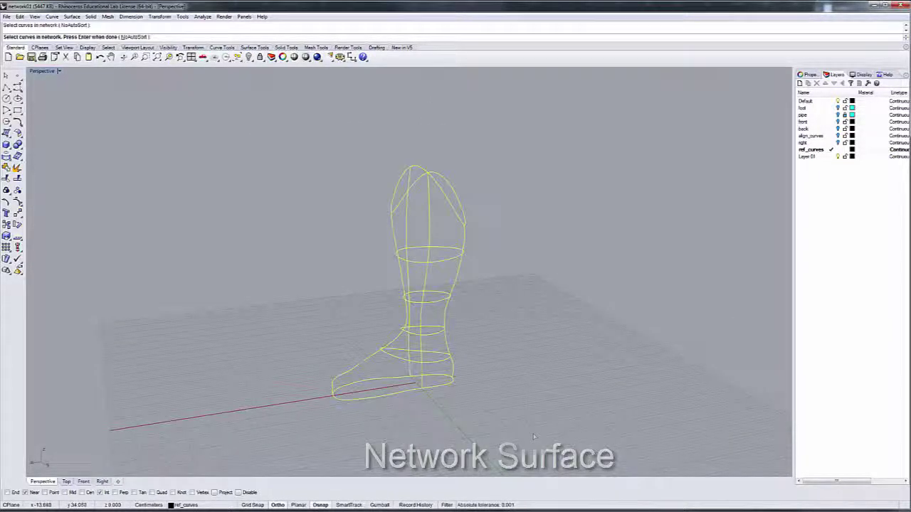
key("Return")
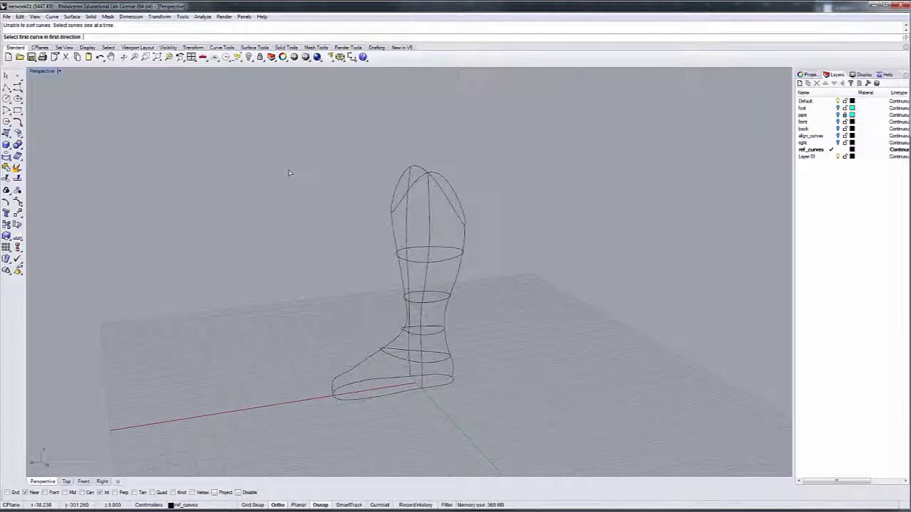
Step: Assign the six closed cross-section curves, from the sole up to the top rim, as the network's first direction
scroll(454, 267, "up", 5)
scroll(454, 267, "down", 4)
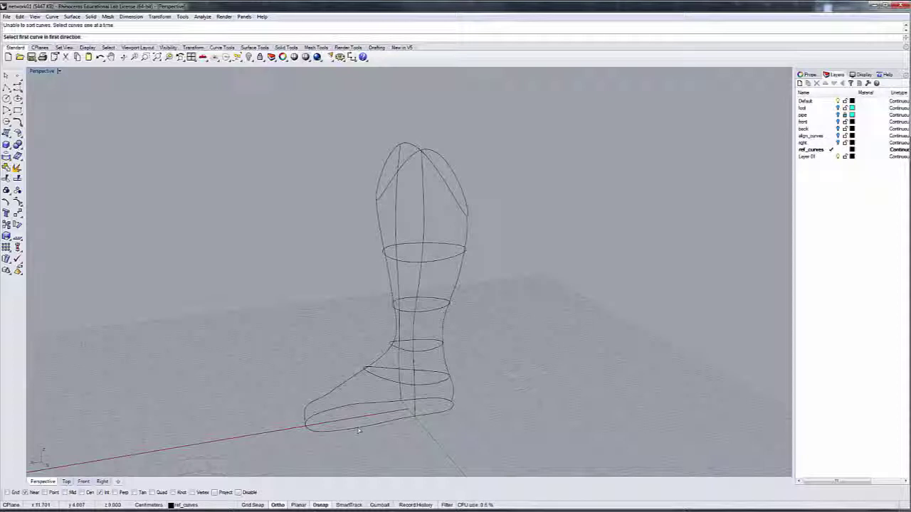
left_click(359, 429)
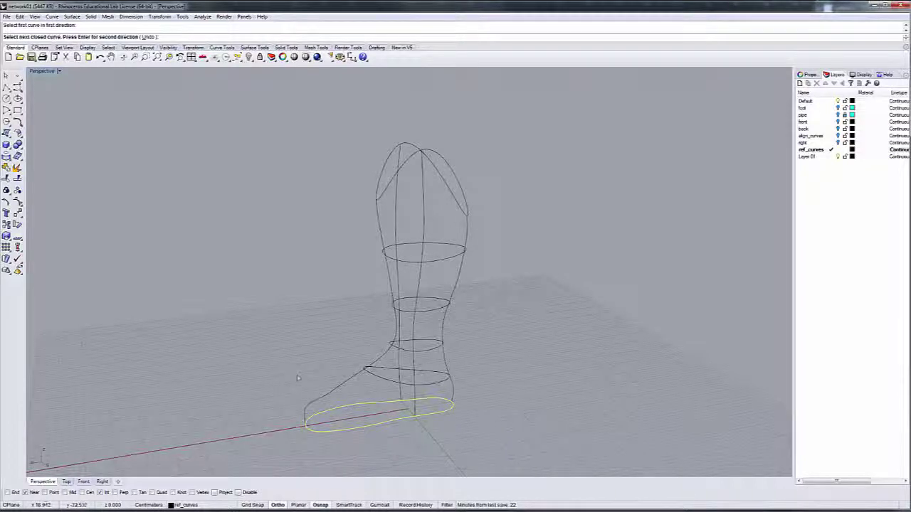
left_click(373, 373)
left_click(427, 347)
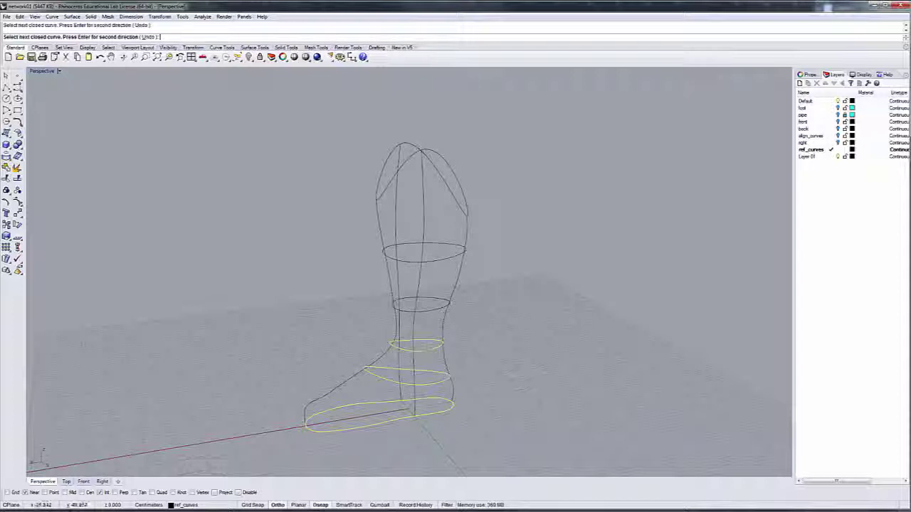
left_click(442, 303)
left_click(464, 252)
left_click(456, 175)
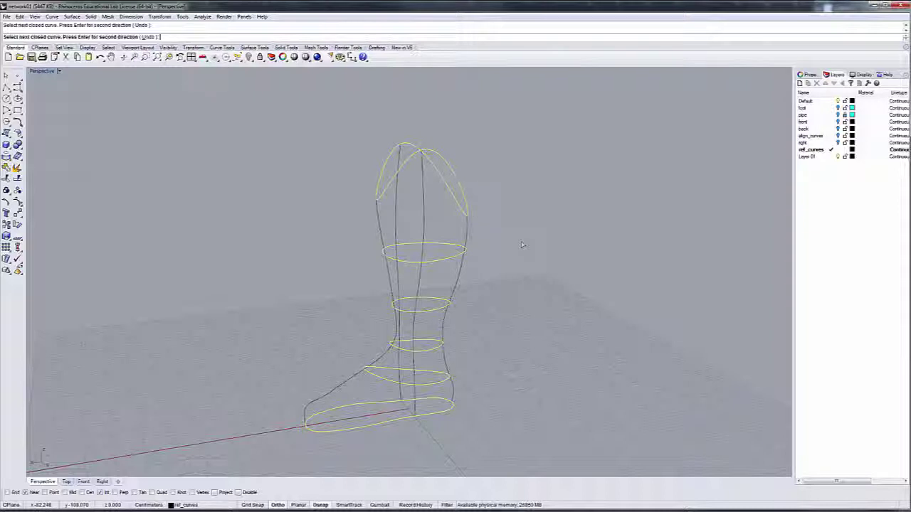
key("Return")
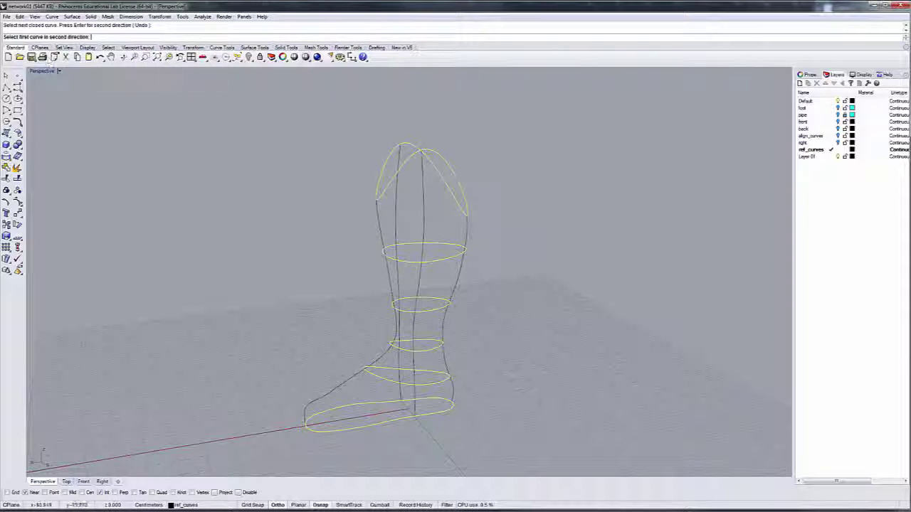
Step: Assign the four open vertical profile curves of the boot as the network's second direction
left_click(469, 239)
right_click_drag(469, 239, 472, 279)
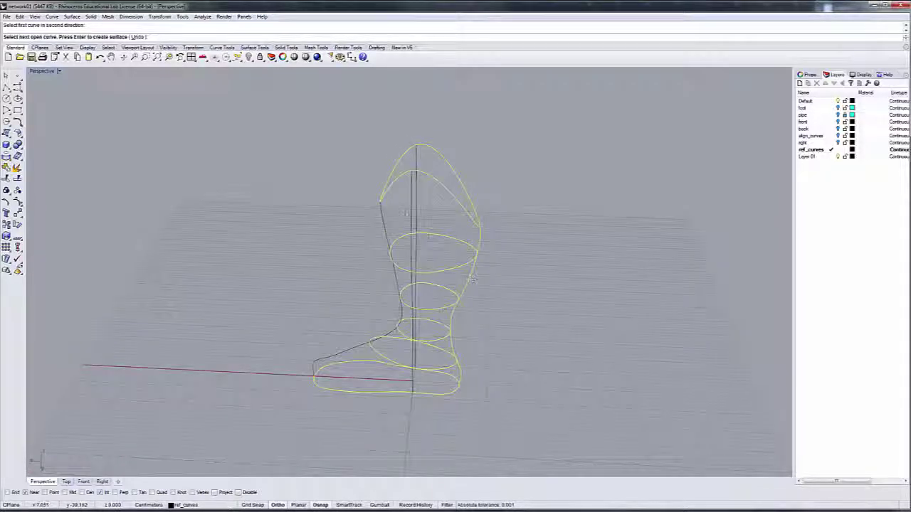
left_click(413, 214)
left_click(382, 224)
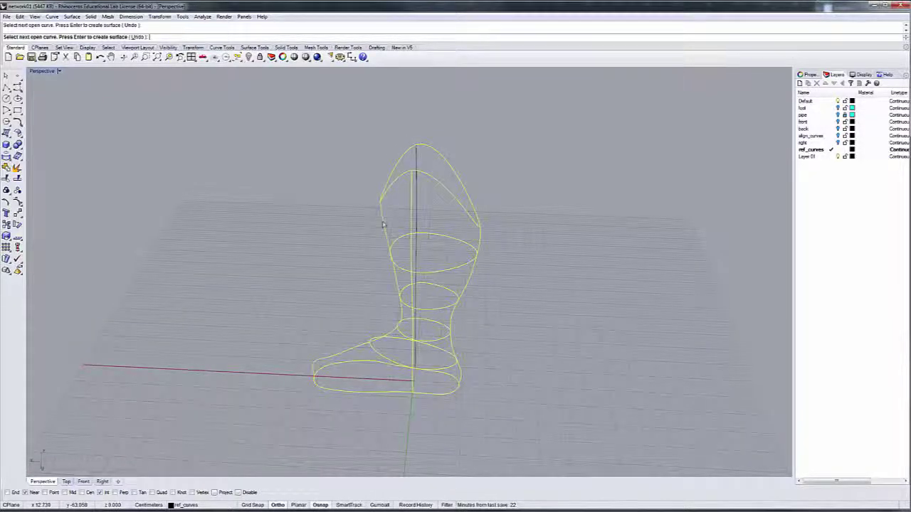
left_click(419, 167)
key("Return")
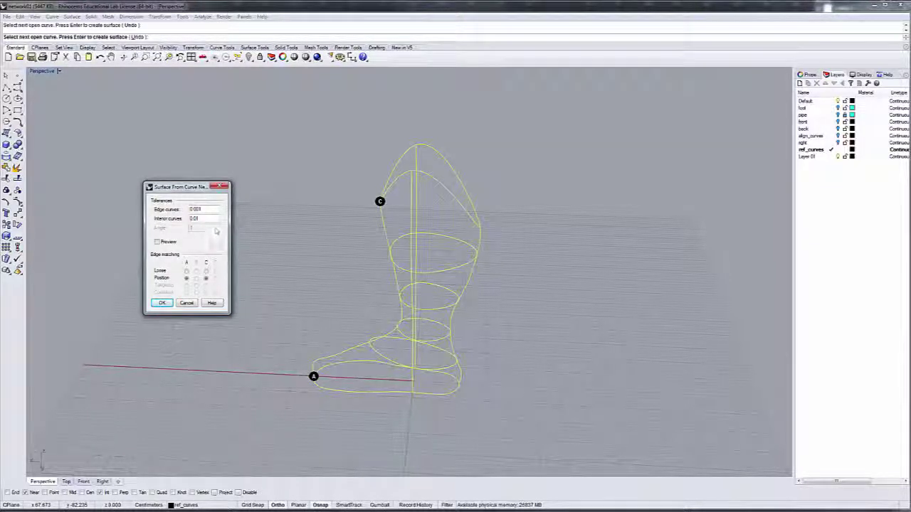
Step: Preview the network surface with Position edge matching and inspect how it follows the boot curves
left_click(157, 241)
right_click_drag(432, 427, 460, 411)
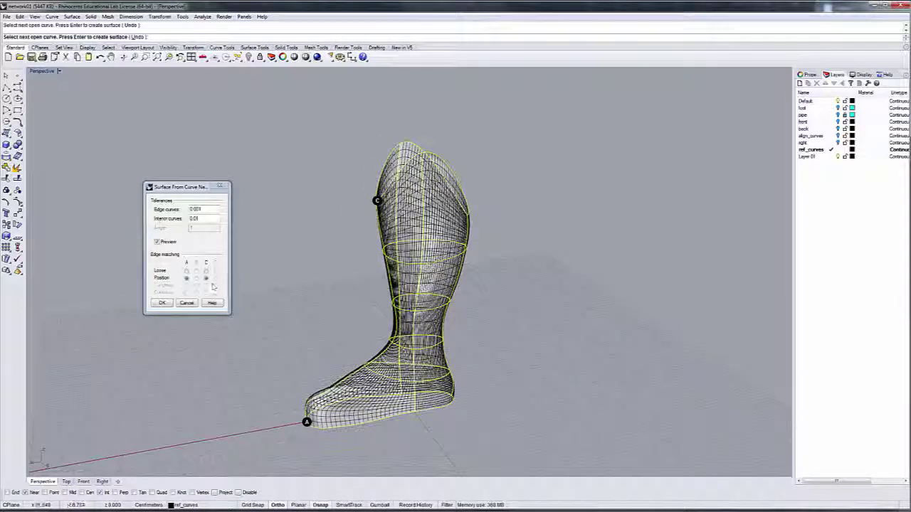
mouse_move(384, 410)
right_mouse_down()
mouse_move(382, 423)
mouse_move(395, 401)
right_mouse_up()
scroll(394, 441, "up", 4)
scroll(394, 441, "down", 4)
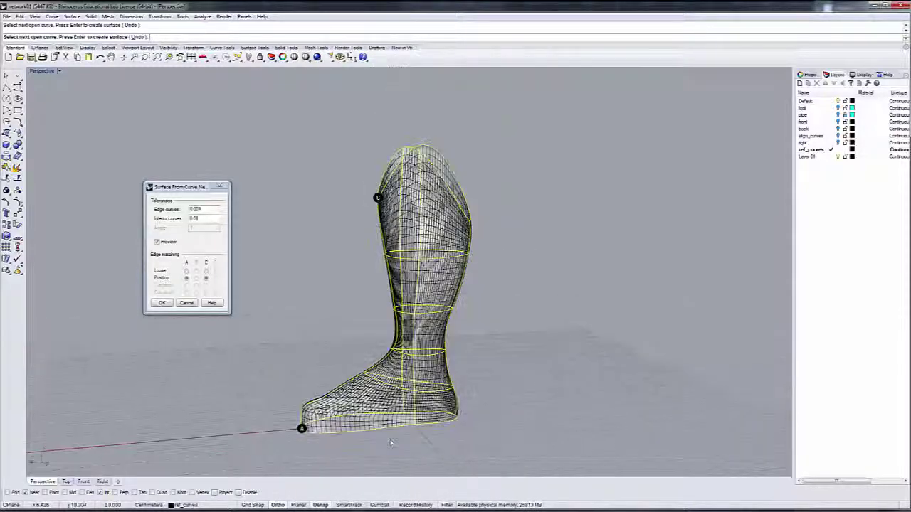
Step: Preview Loose edge matching for edges A and C, inspect the boot from all sides, and cancel the network surface
left_click(186, 270)
left_click(206, 271)
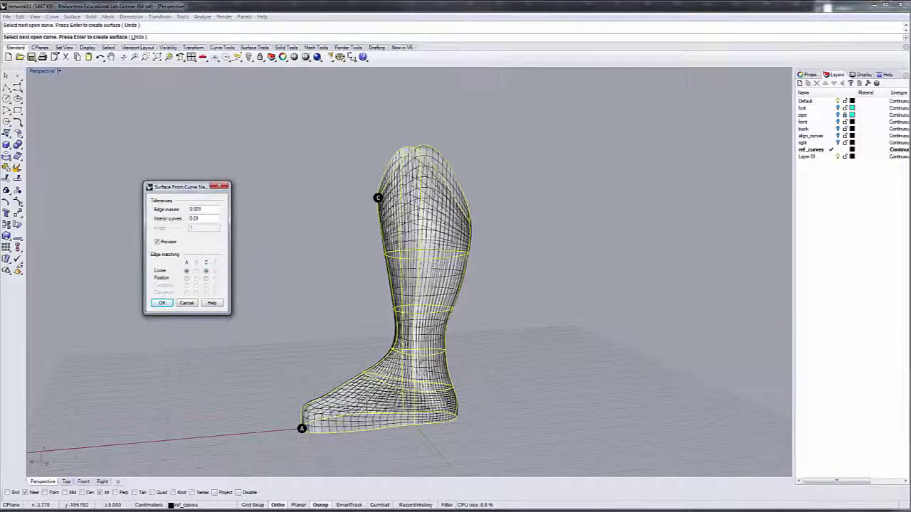
right_click_drag(518, 343, 730, 338)
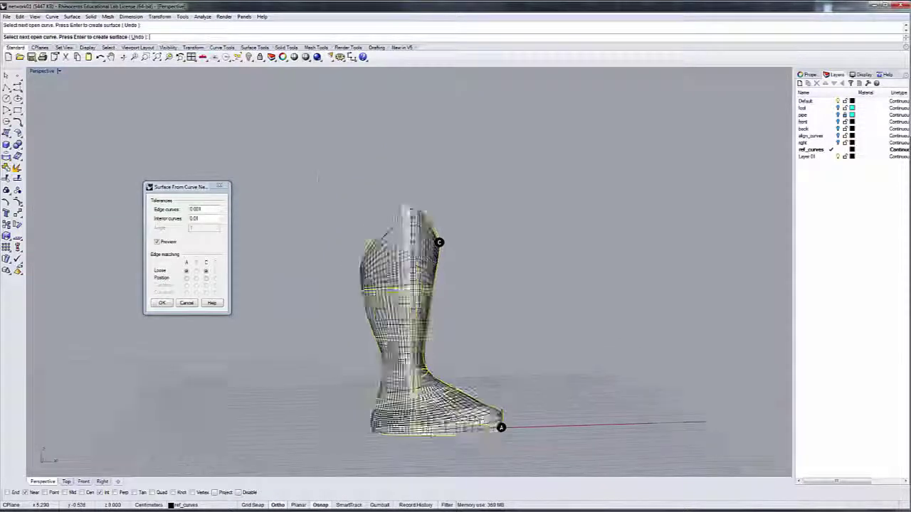
scroll(437, 434, "up", 5)
scroll(437, 433, "down", 6)
right_click_drag(437, 433, 324, 404)
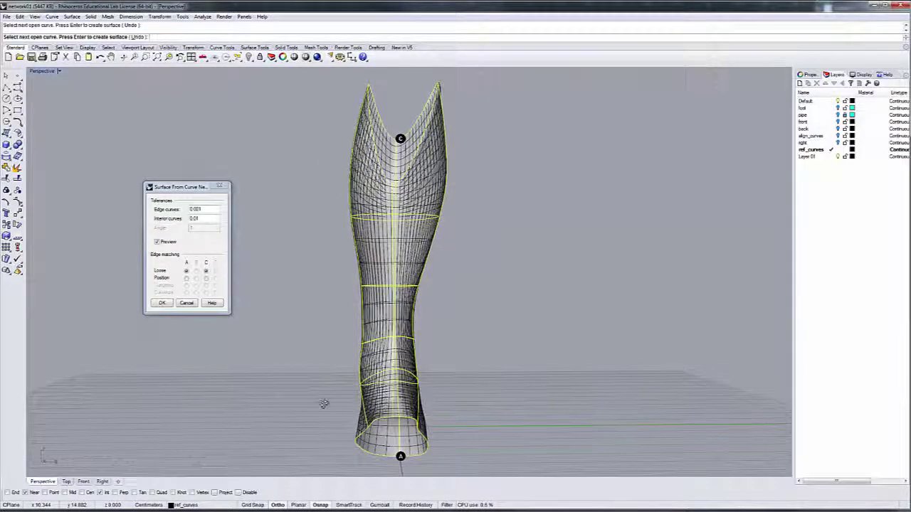
left_click(187, 305)
Step: Turn on Record History and start a new network surface with the six closed cross-section curves, from sole to top rim
right_click_drag(541, 348, 513, 375)
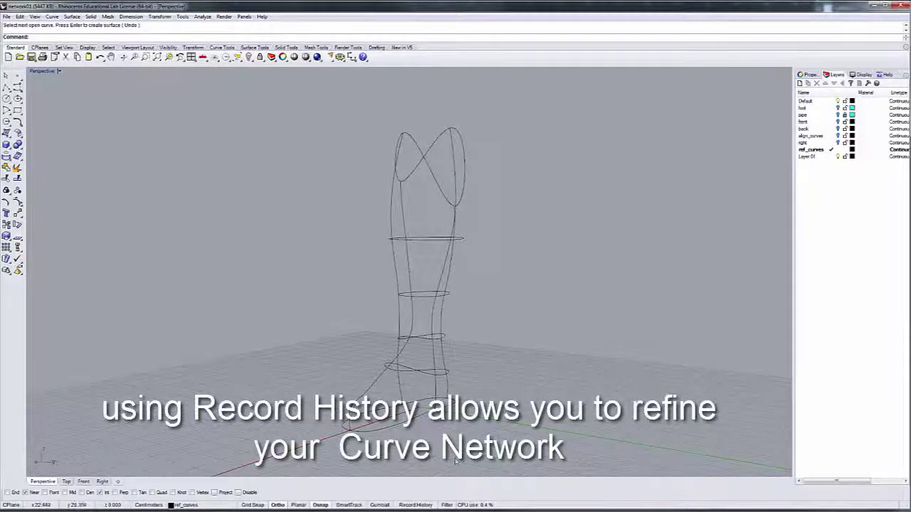
left_click(419, 505)
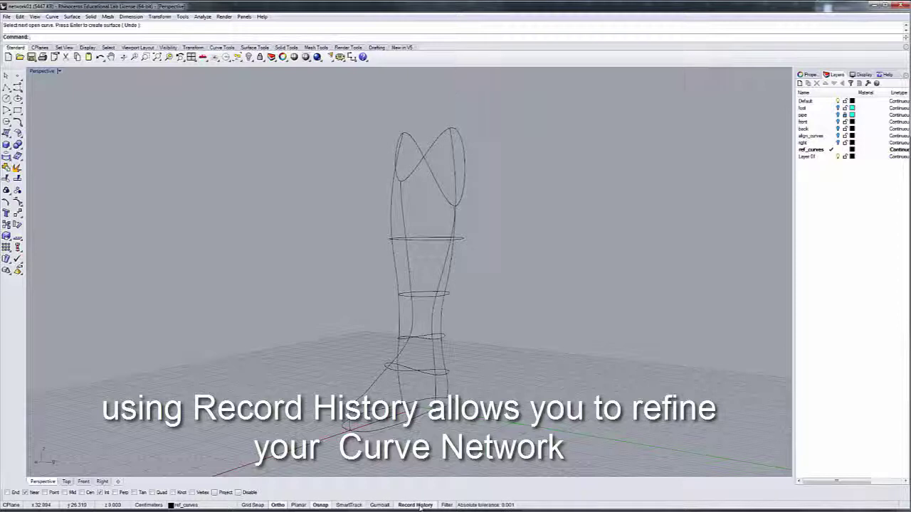
right_click(194, 40)
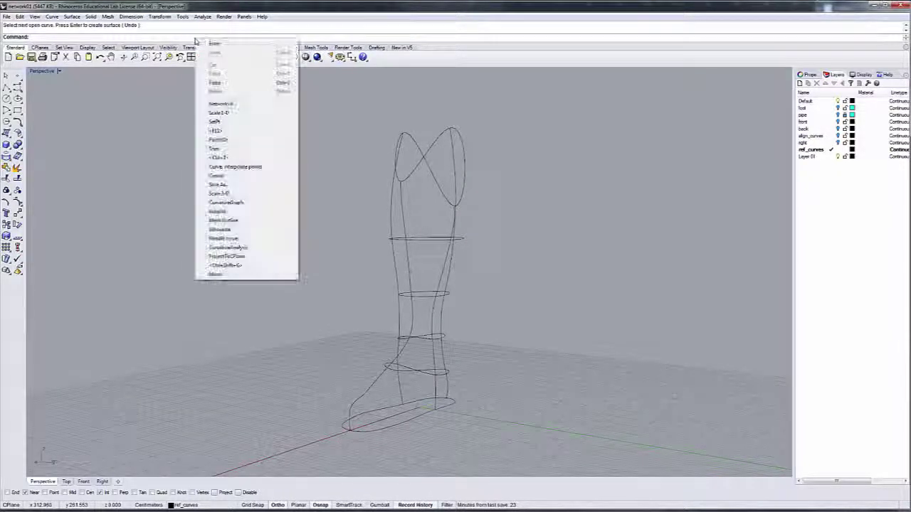
left_click(221, 104)
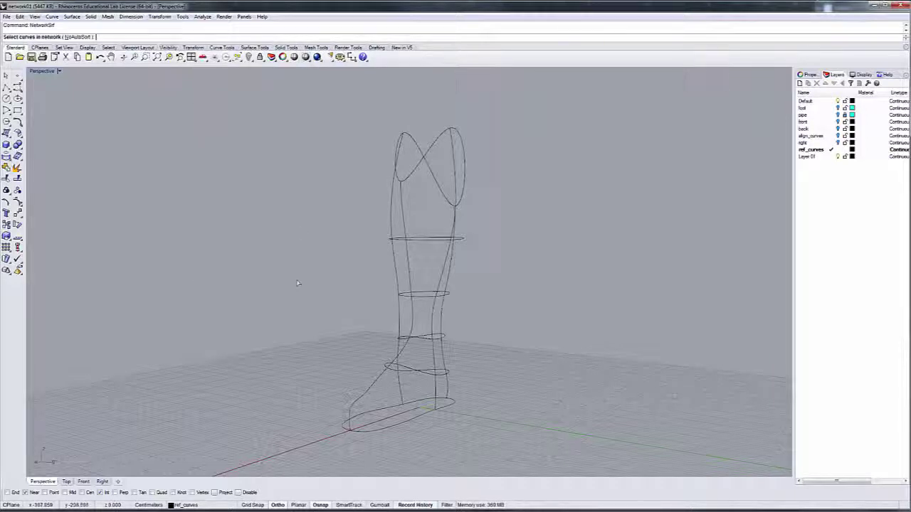
left_click(390, 427)
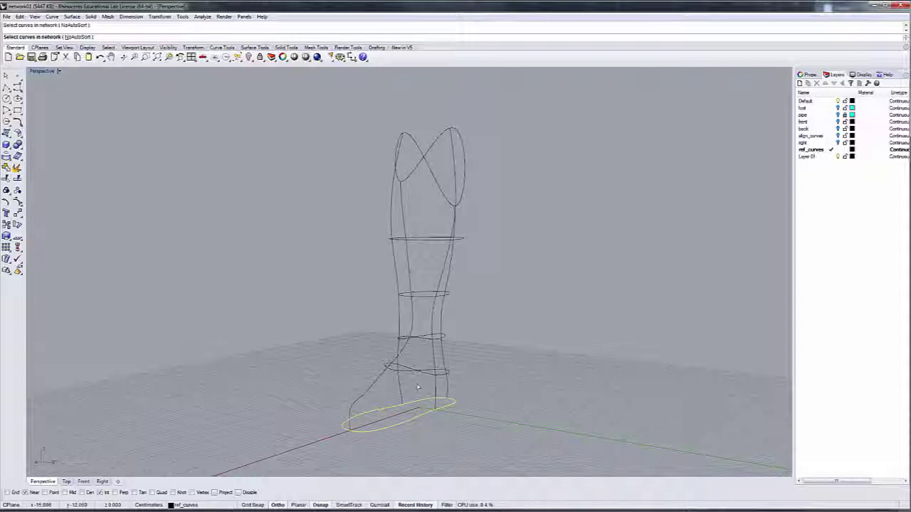
left_click(399, 367)
left_click(425, 337)
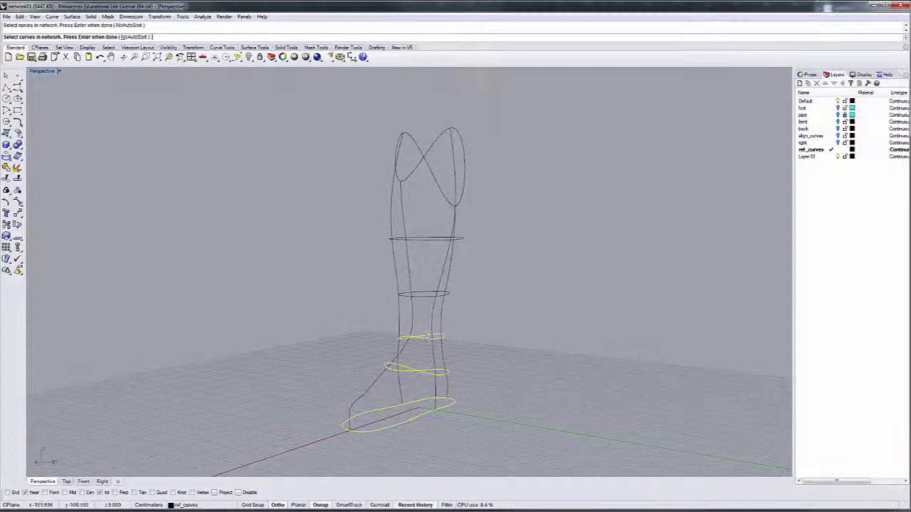
left_click(427, 295)
left_click(431, 239)
left_click(464, 165)
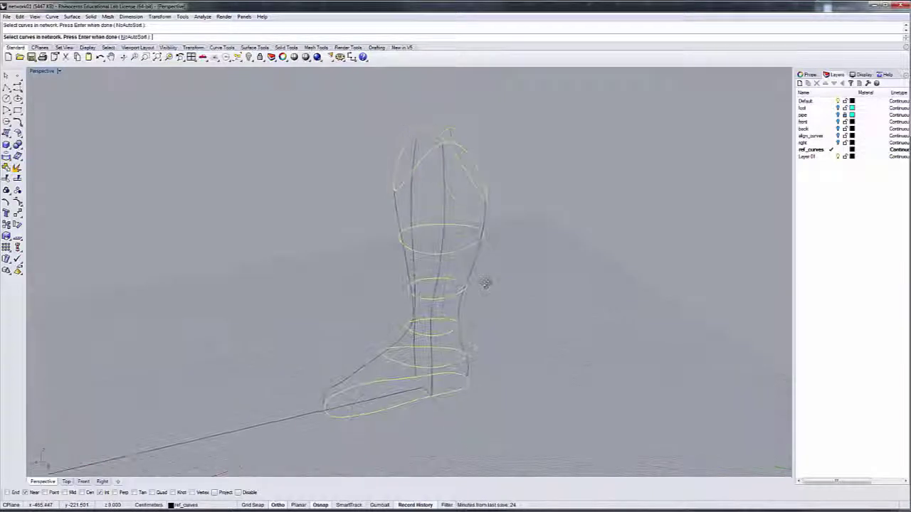
Step: Add the four vertical profile curves to the network selection and accept the curve set
right_click_drag(485, 283, 446, 213)
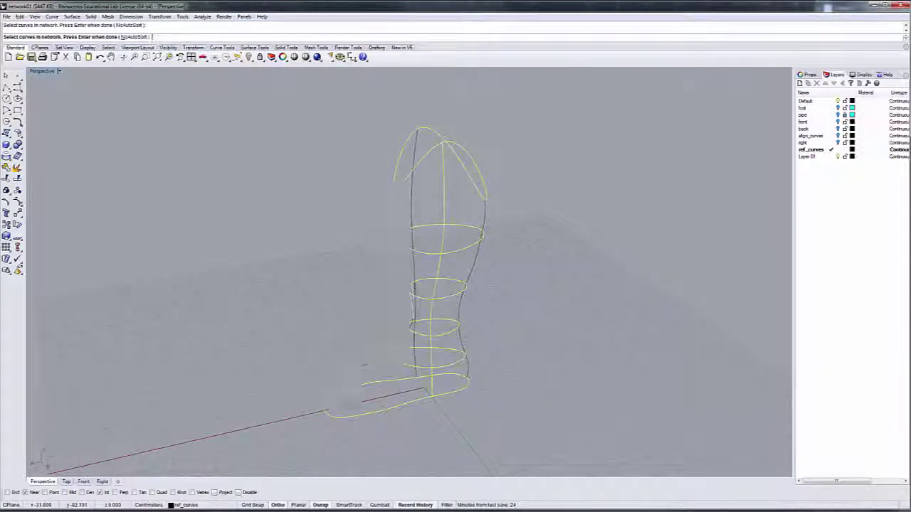
left_click(412, 203)
left_click(484, 219)
key("Return")
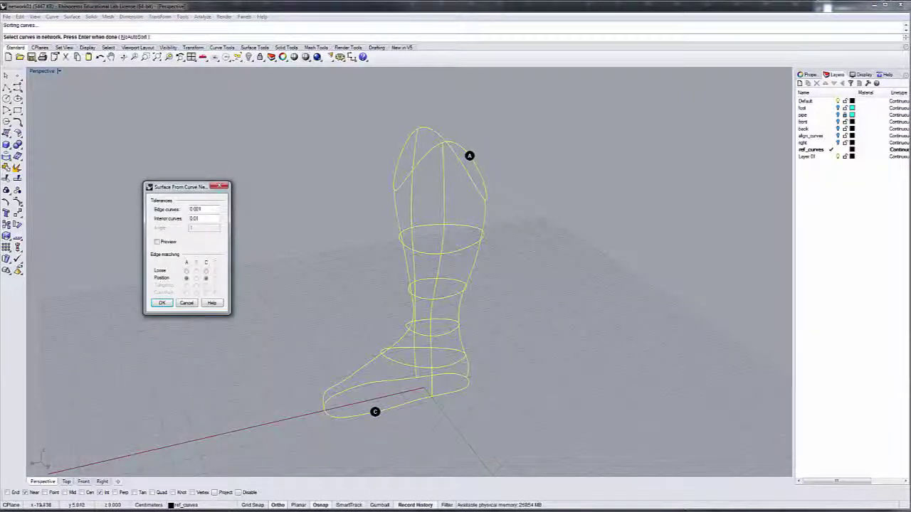
Step: Preview and create the boot's network surface, keeping Position edge matching for edges A and C
right_click_drag(569, 254, 594, 374)
left_click(157, 242)
left_click(161, 302)
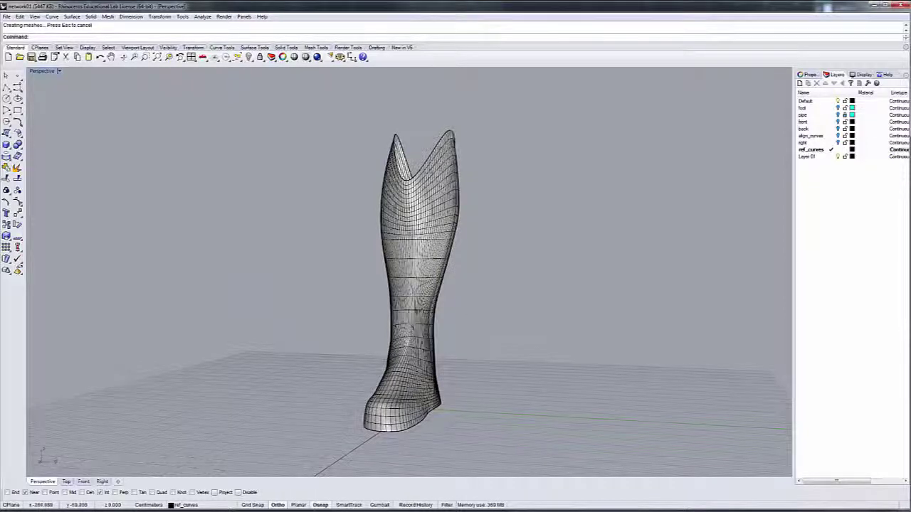
right_click_drag(463, 321, 417, 346)
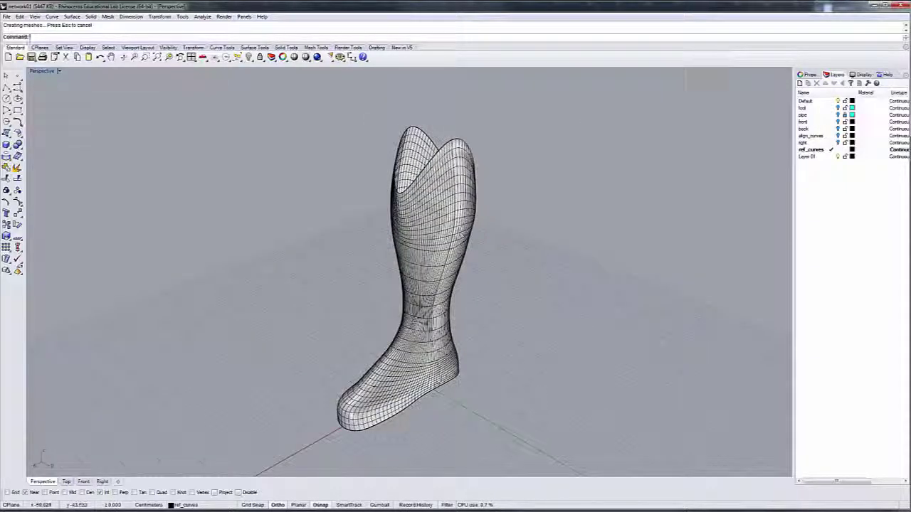
Step: Show the front reference image in the Right view and turn on control points for the profile curve along the boot's bulging calf side
left_click(455, 227)
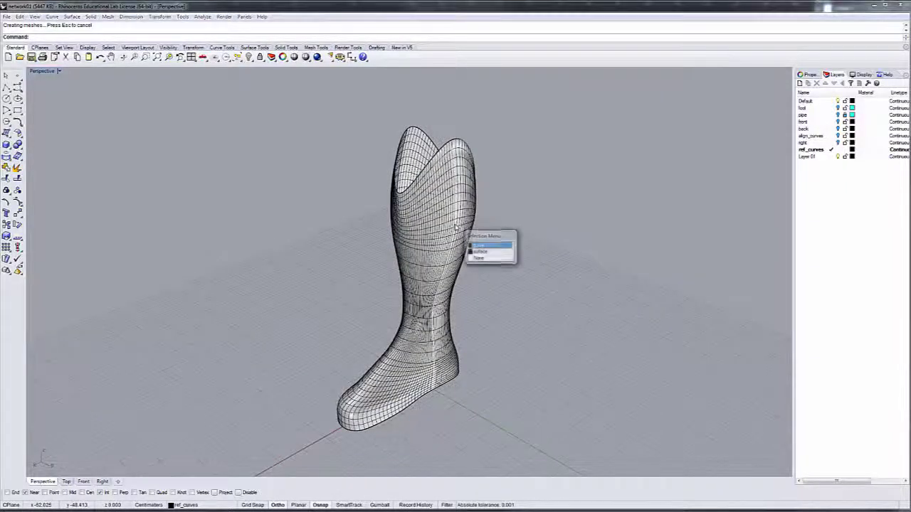
left_click(478, 249)
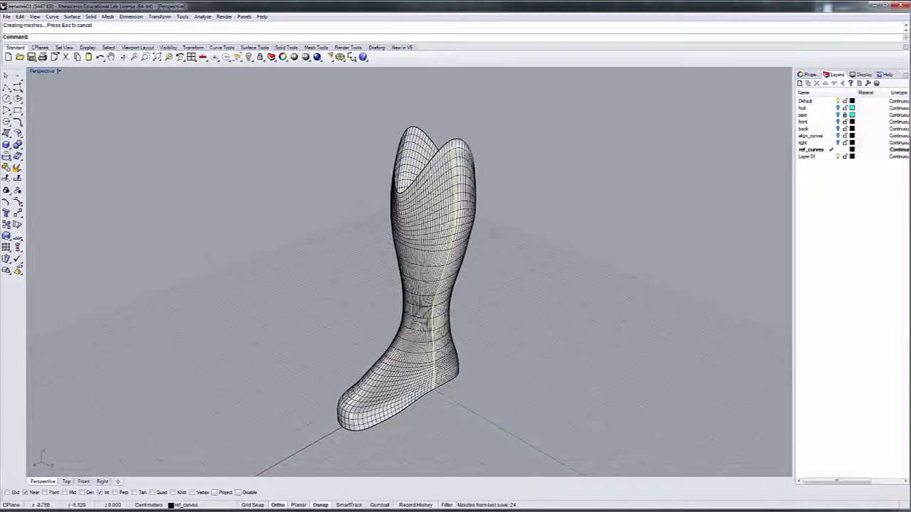
left_click(84, 483)
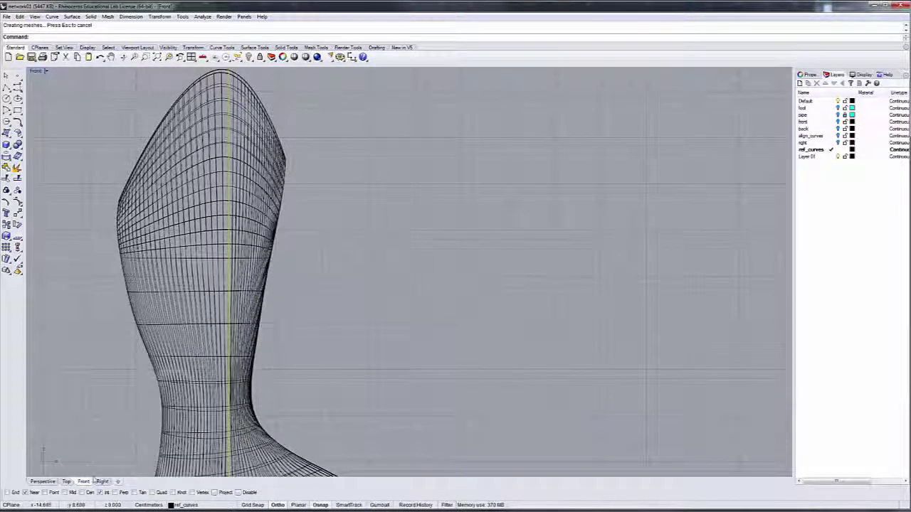
left_click(103, 482)
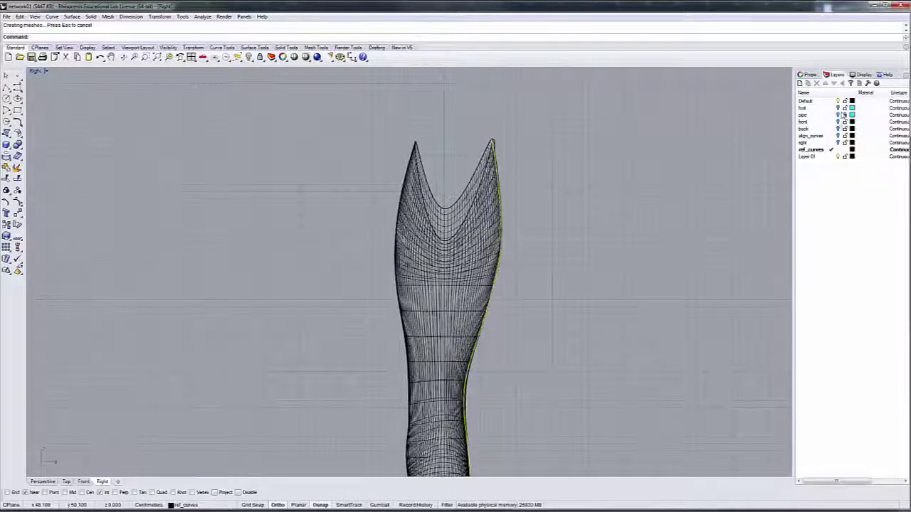
left_click(838, 122)
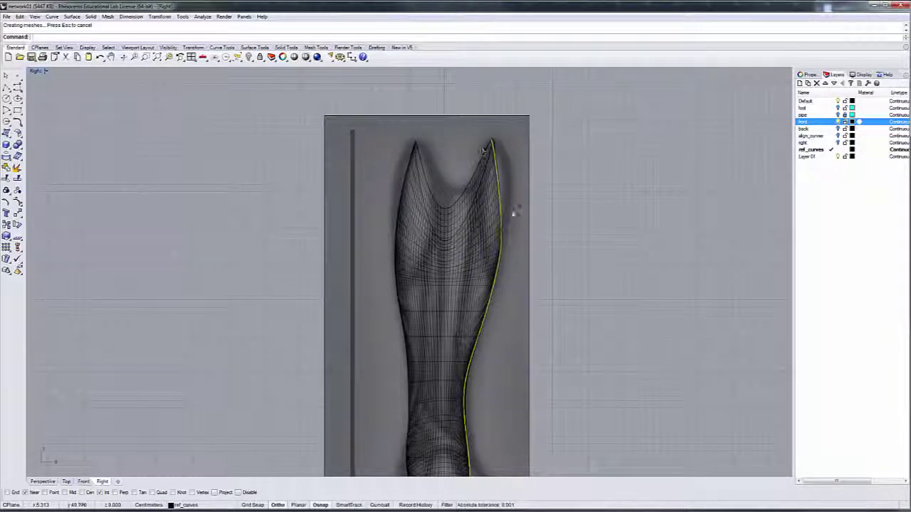
right_click(206, 37)
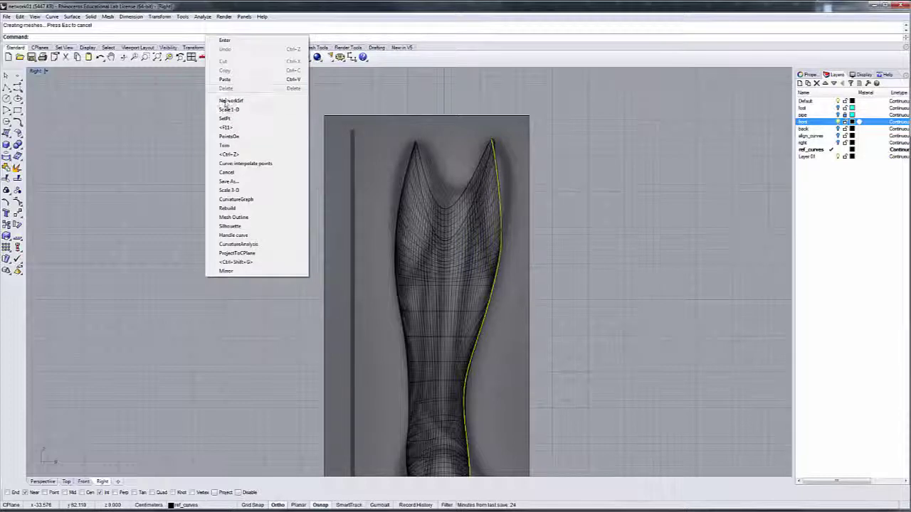
left_click(231, 138)
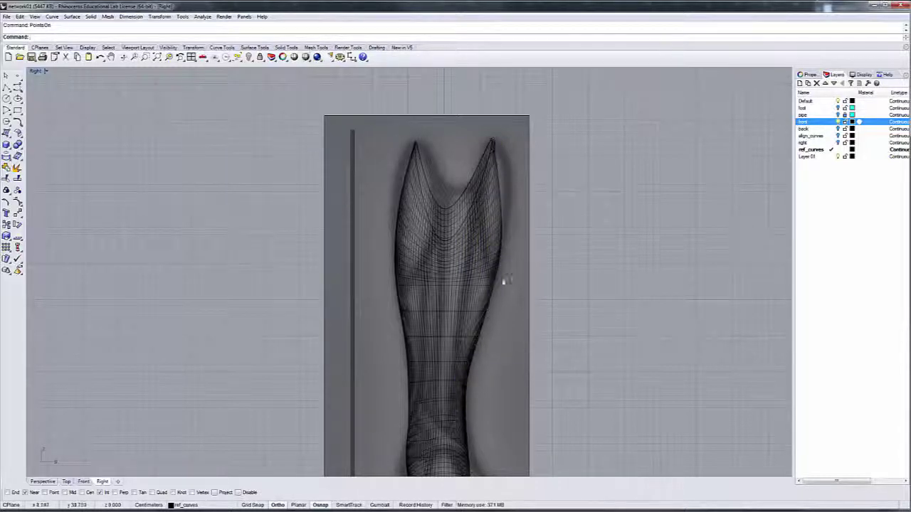
Step: Move the profile curve's control point just below the widest part of the calf slightly outward toward the reference outline
scroll(500, 291, "up", 3)
scroll(500, 291, "up", 2)
left_click(496, 251)
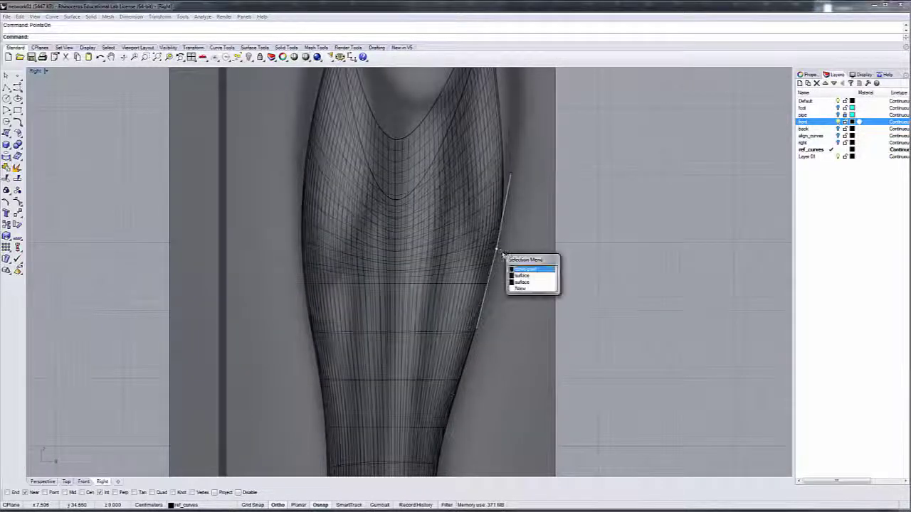
left_click(525, 270)
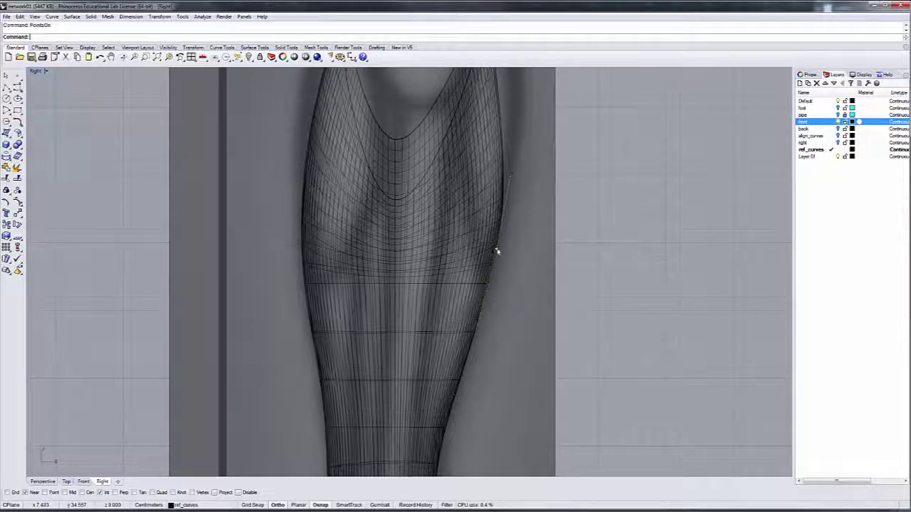
left_click_drag(496, 250, 504, 254)
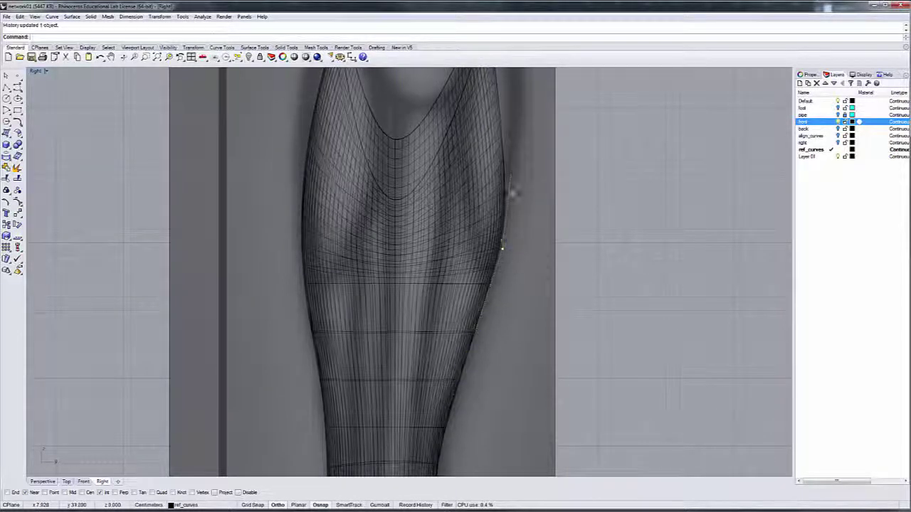
scroll(509, 315, "down", 5)
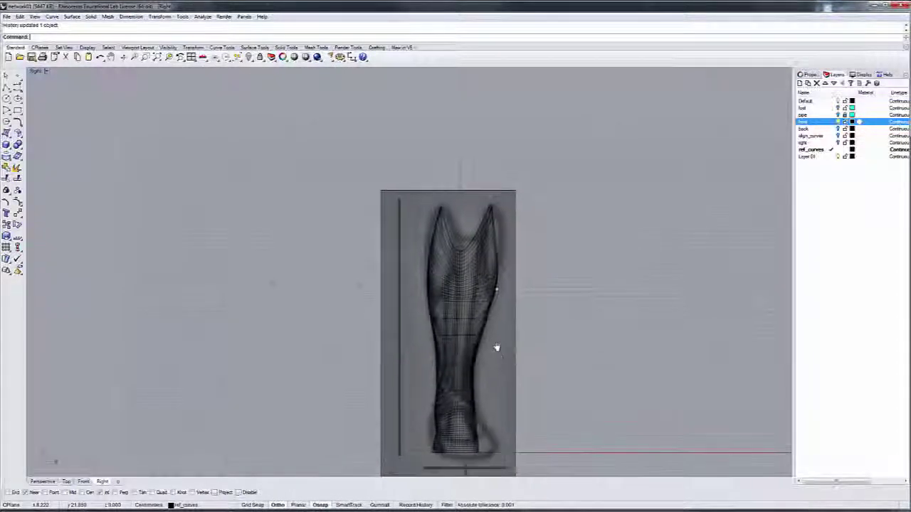
Step: Move the next control point down, below the calf, outward and fine-tune its position against the reference outline
scroll(483, 336, "up", 5)
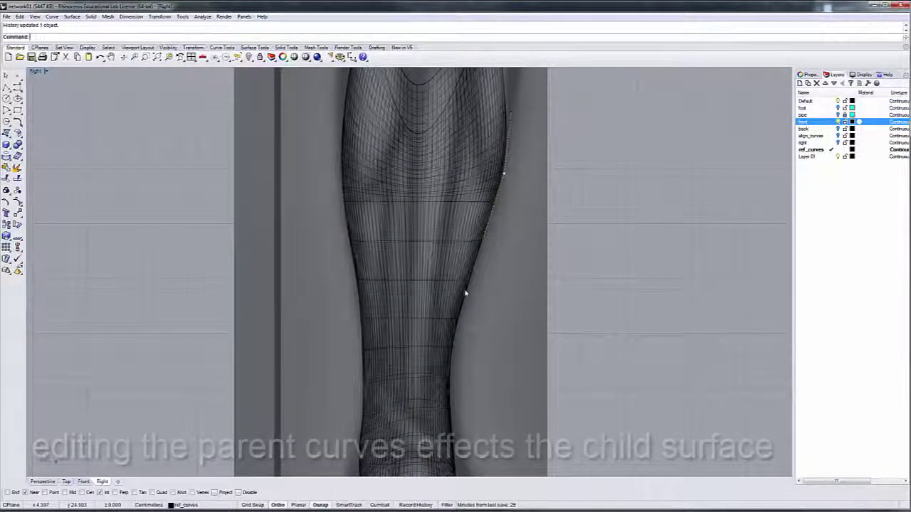
left_click(465, 294)
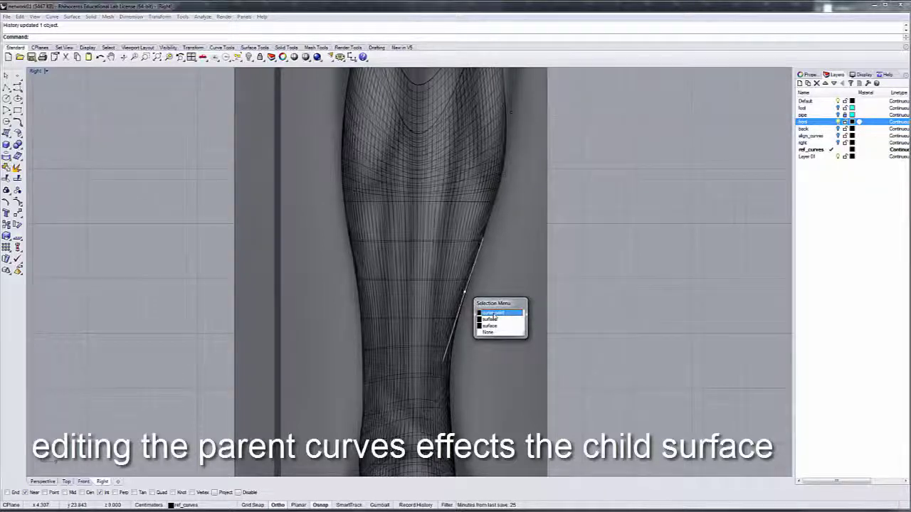
left_click(495, 314)
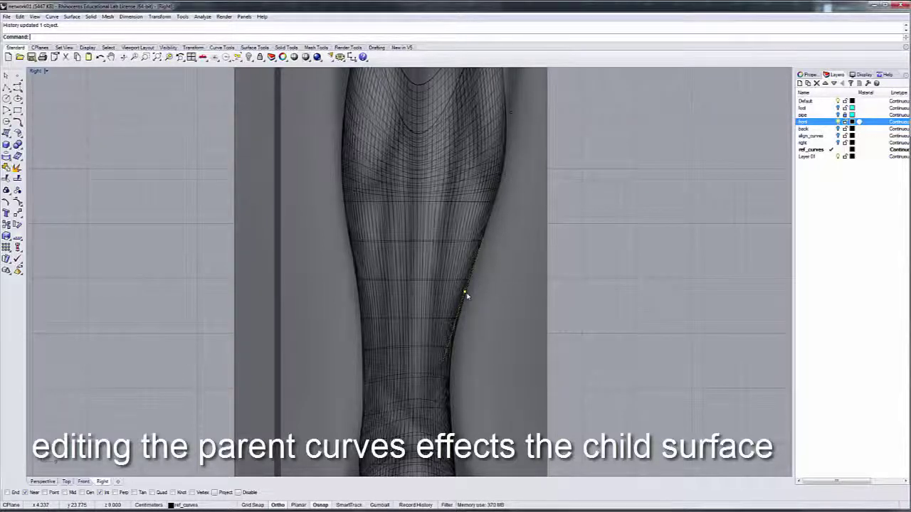
left_click_drag(465, 291, 472, 294)
key("Escape")
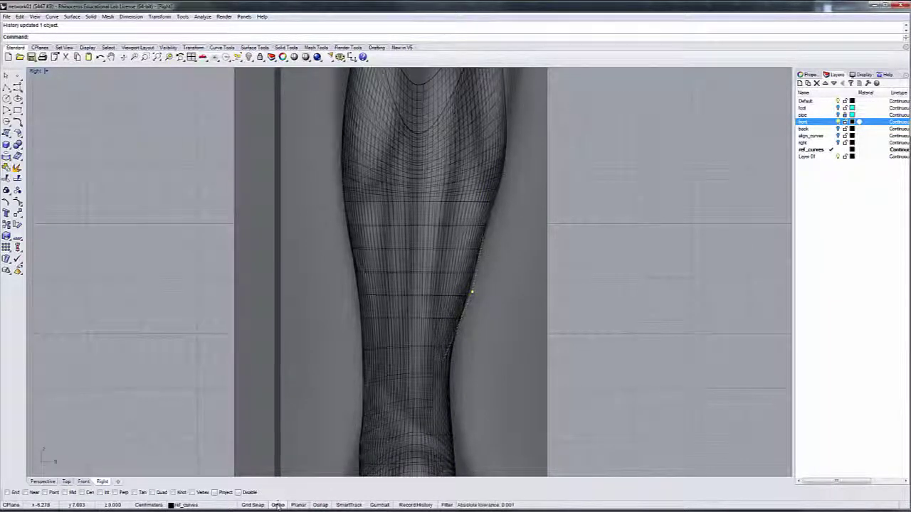
mouse_move(473, 293)
left_mouse_down()
mouse_move(468, 286)
mouse_move(463, 301)
left_mouse_up()
key("Escape")
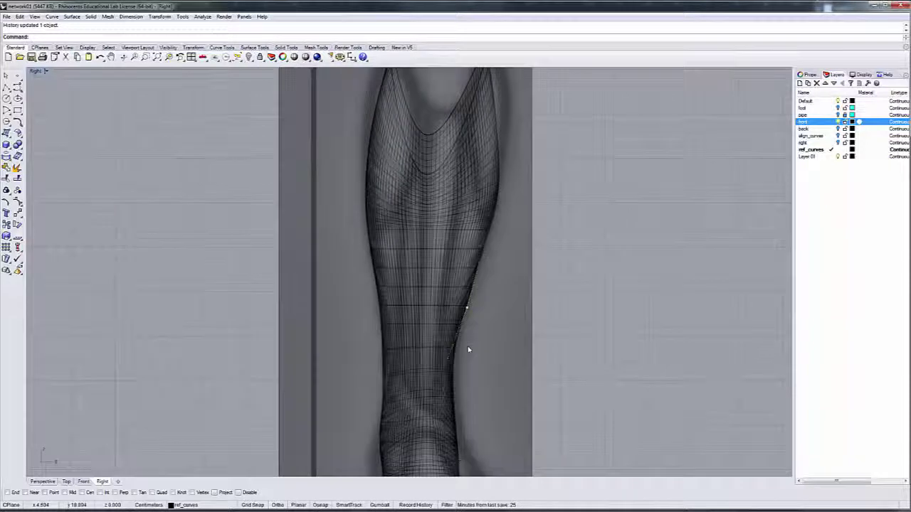
Step: In the Front view, show the right reference image and the foot model, framing the lower part of the boot
scroll(468, 349, "down", 4)
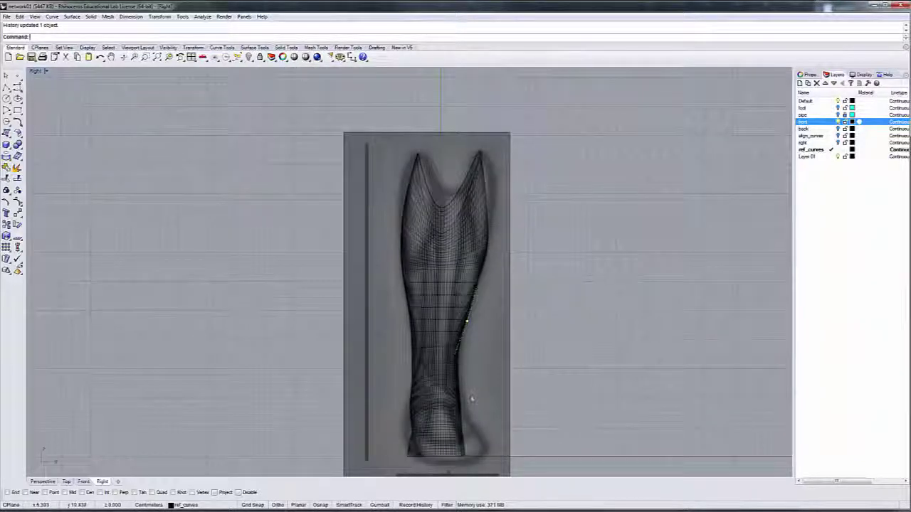
right_click_drag(475, 399, 462, 386)
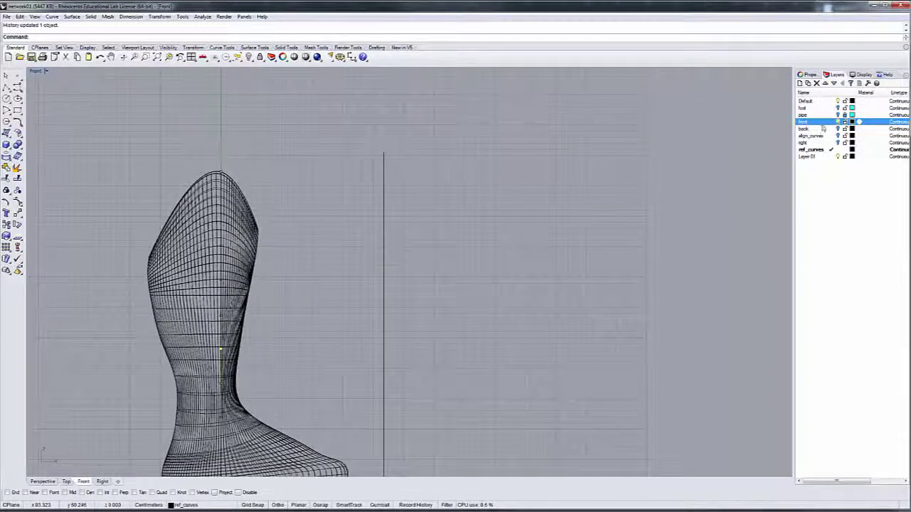
left_click(824, 142)
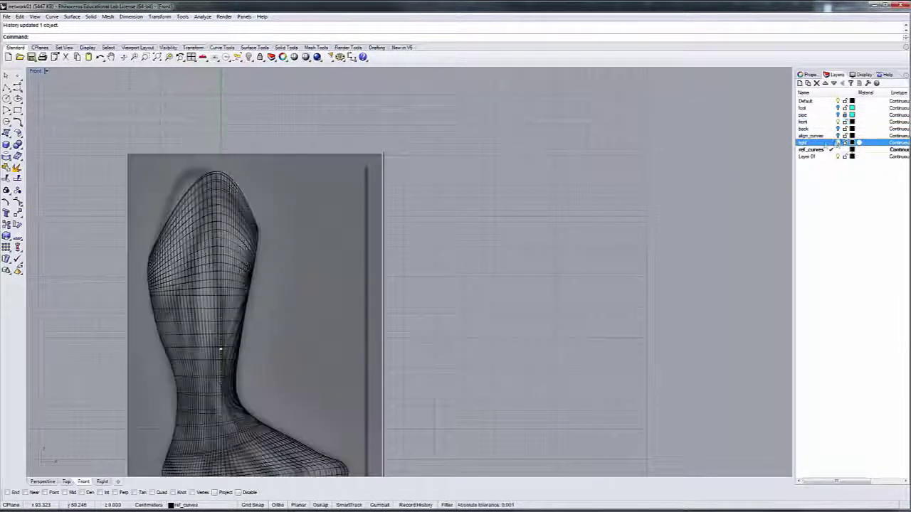
scroll(569, 232, "down", 6)
scroll(392, 366, "up", 8)
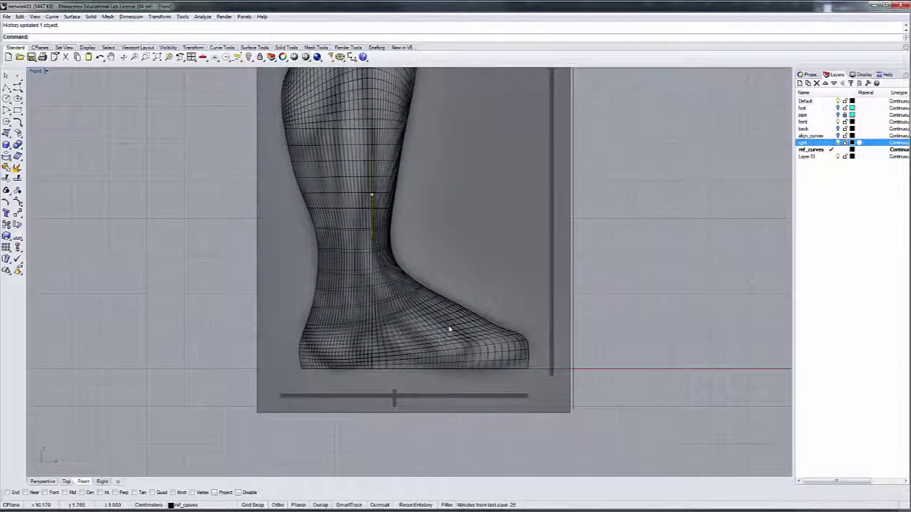
scroll(449, 329, "up", 2)
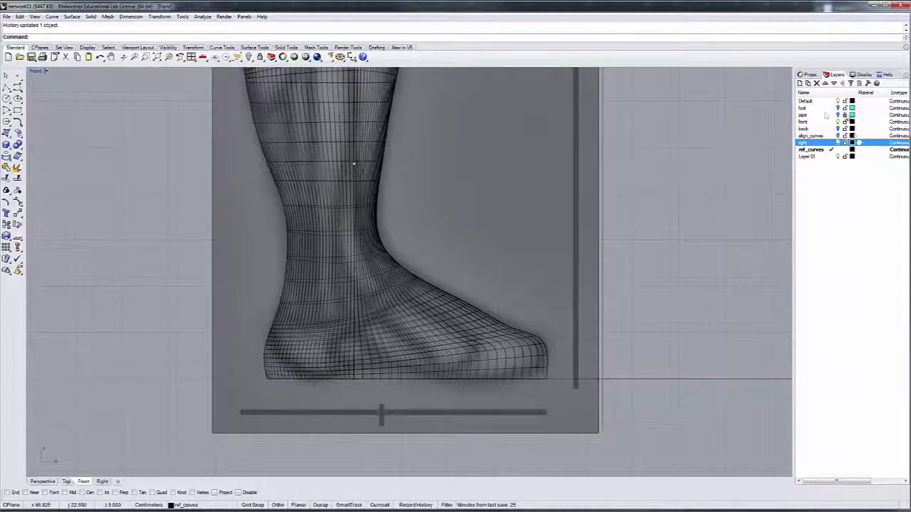
left_click(838, 107)
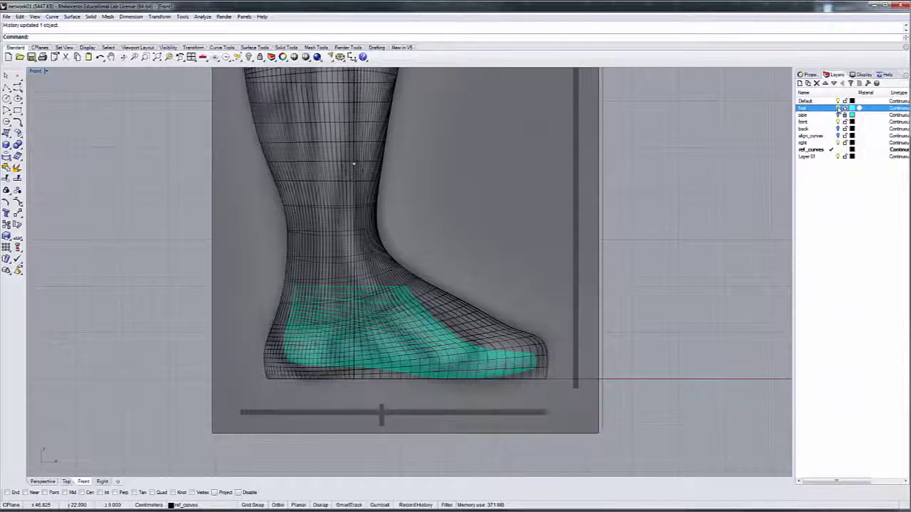
Step: Turn on control points for the front profile curve running down the shin and over the instep to the toe
left_click(462, 301)
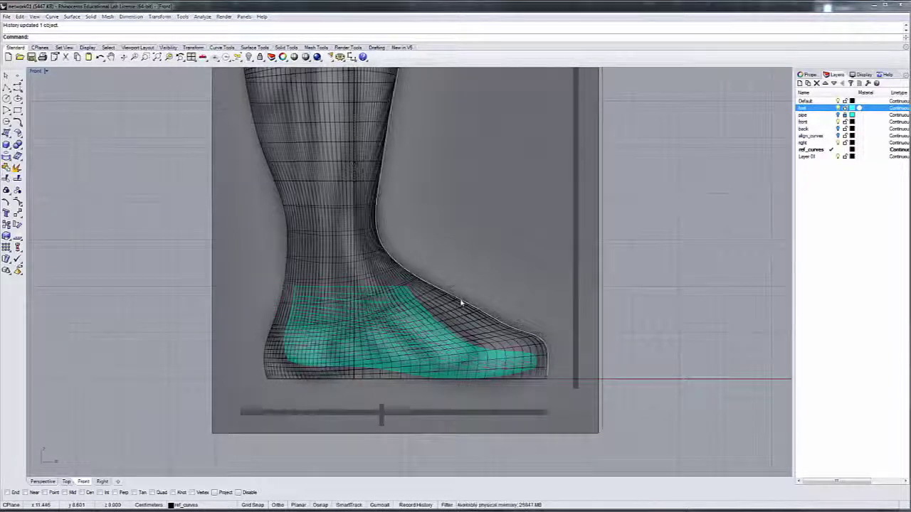
left_click(497, 322)
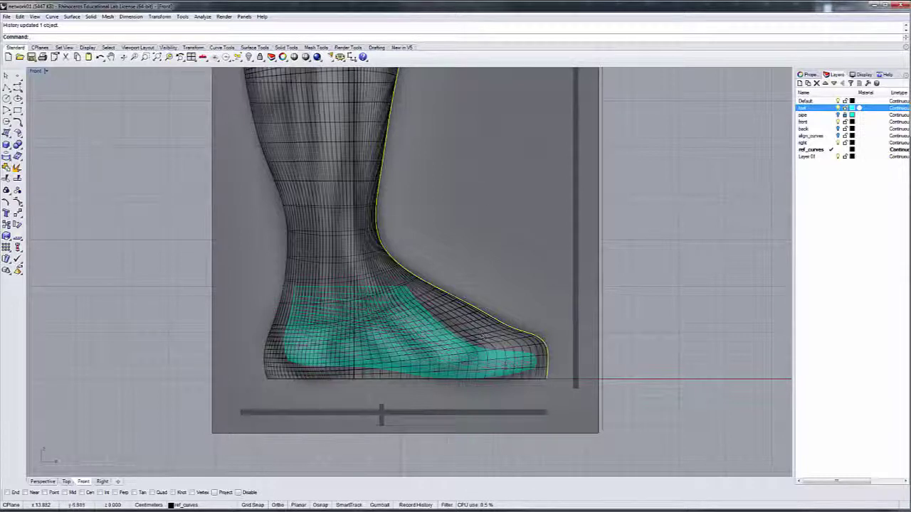
right_click(292, 39)
left_click(314, 103)
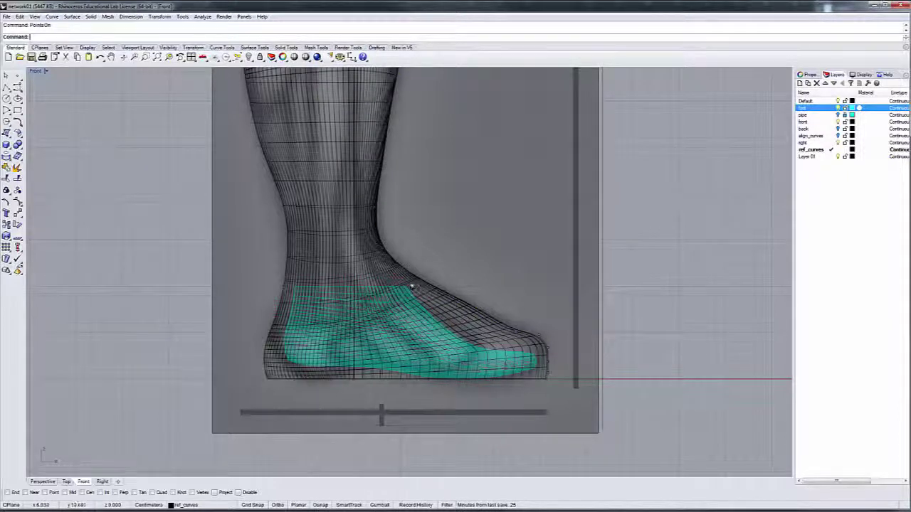
Step: Lower the two control points along the front profile curve's instep toward the foot model
left_click(446, 293)
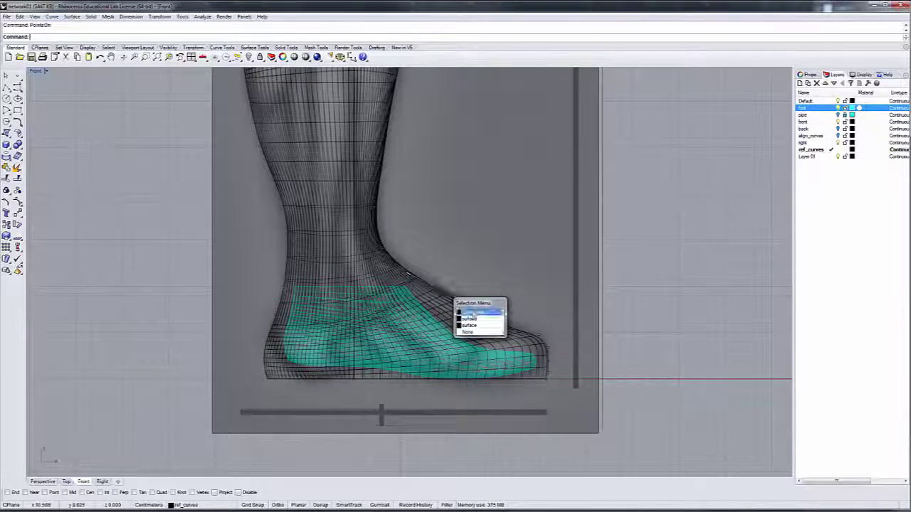
left_click(473, 312)
left_click_drag(443, 292, 484, 315)
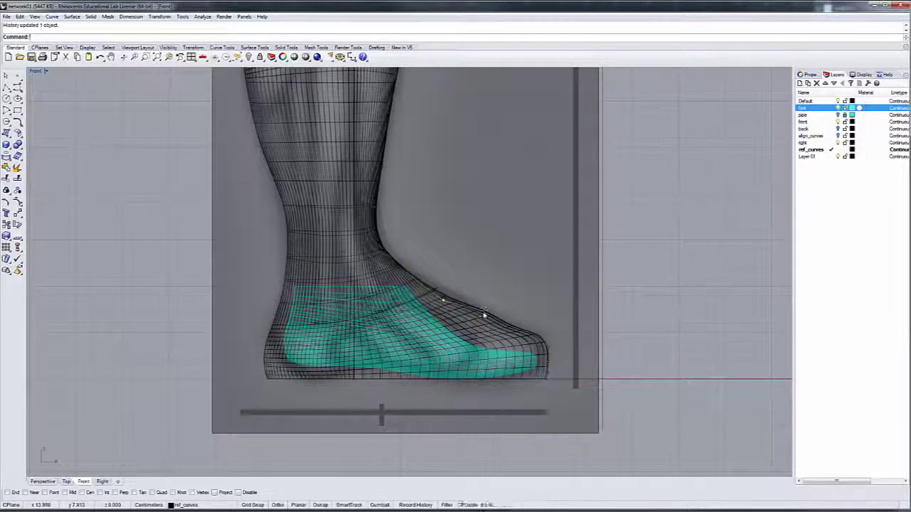
left_click(483, 313)
left_click(514, 335)
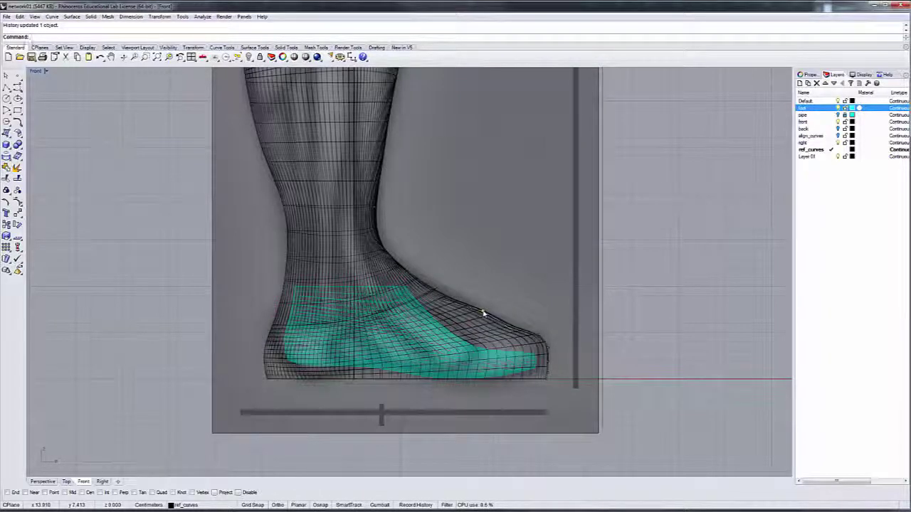
left_click_drag(483, 311, 488, 332)
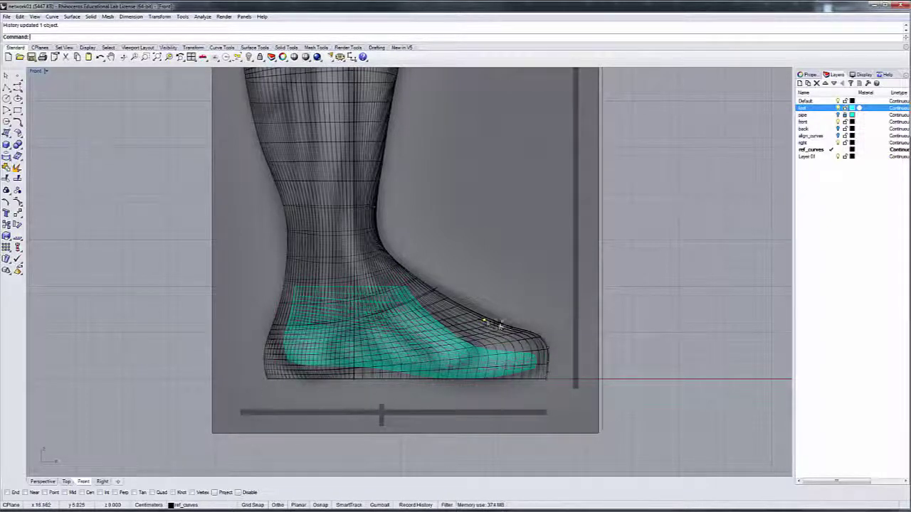
Step: Move the front profile curve's control point on top of the toe slightly down and inward
left_click(538, 340)
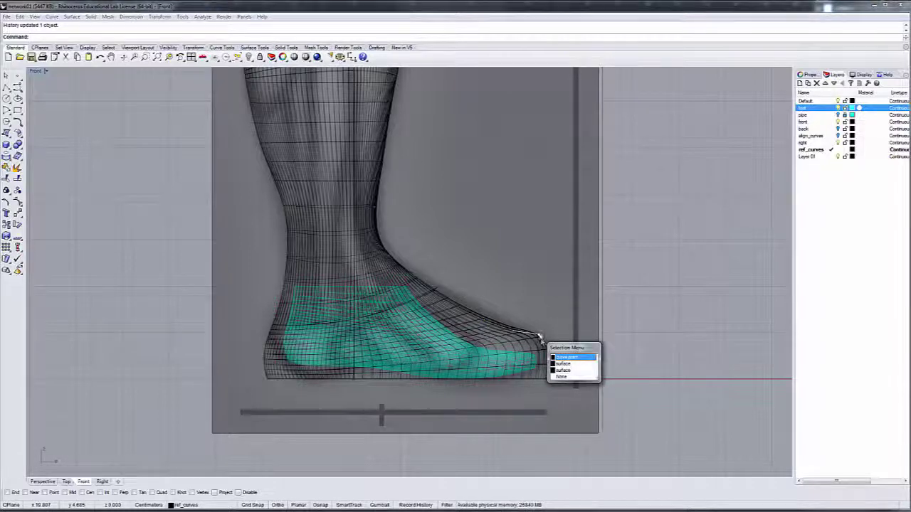
left_click(562, 357)
scroll(541, 332, "up", 5)
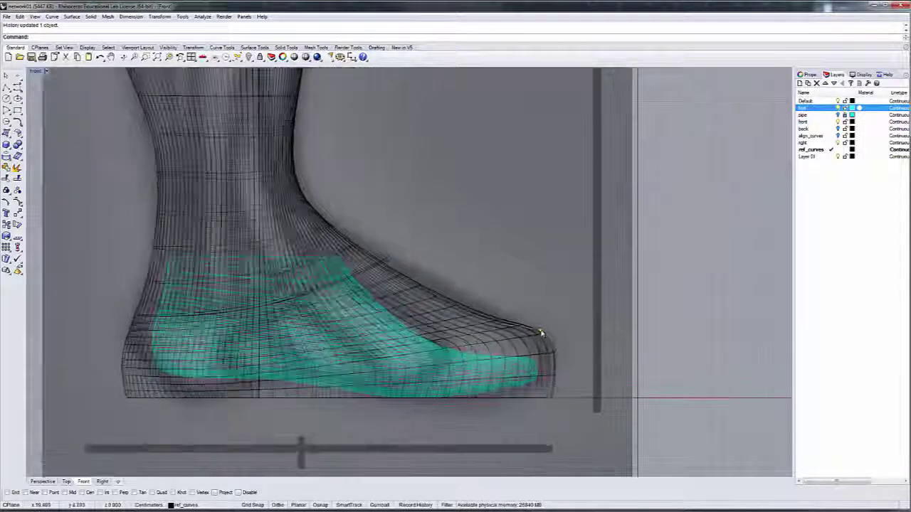
left_click(541, 332)
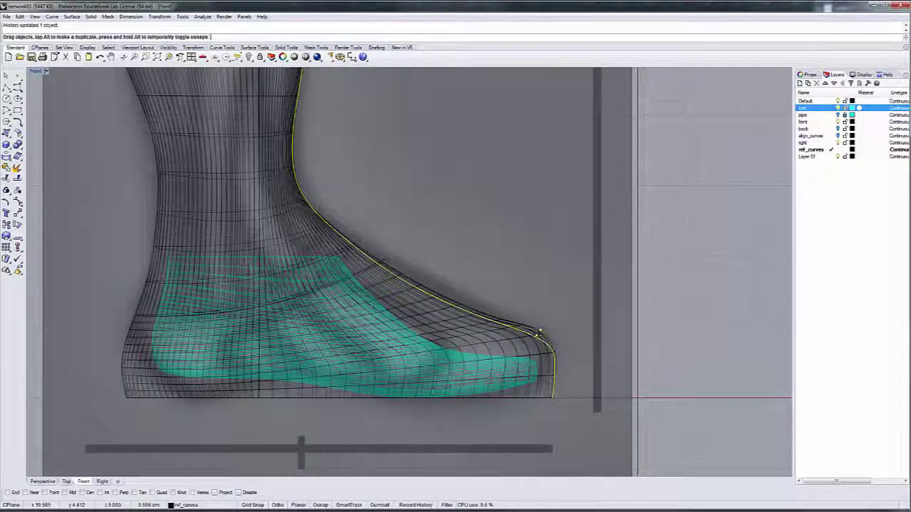
key("Escape")
Step: Move the front profile curve's upper control point at the toe tip inward and slightly down
left_click(554, 349)
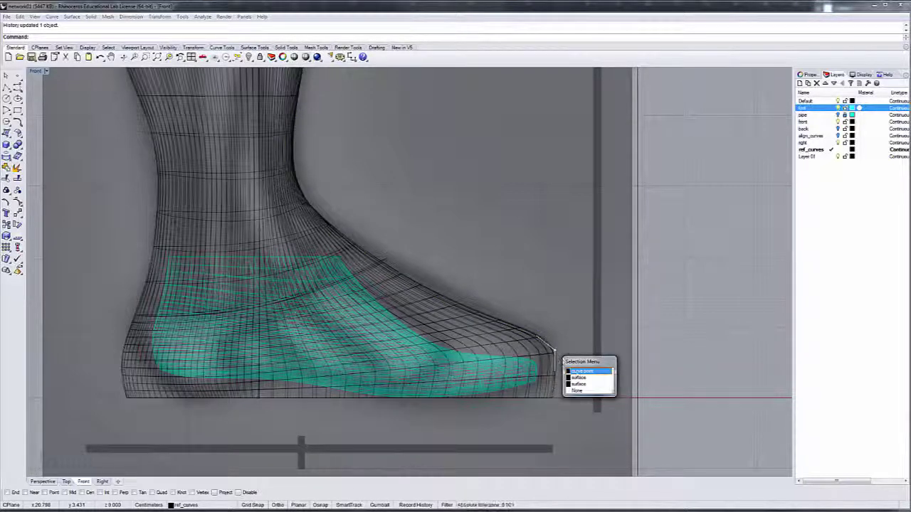
key("Escape")
left_click(552, 352)
left_click_drag(552, 351, 556, 372)
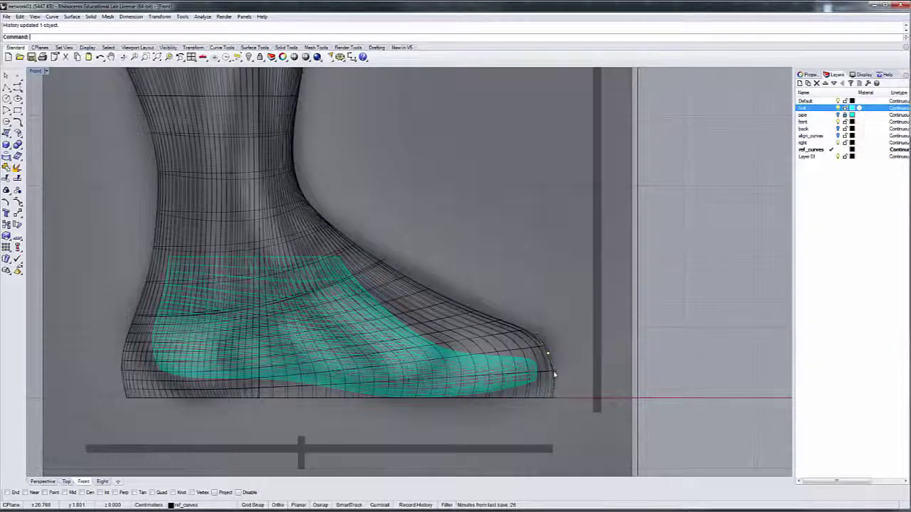
Step: Nudge the front profile curve's control point just above the sole at the toe tip
left_click(554, 374)
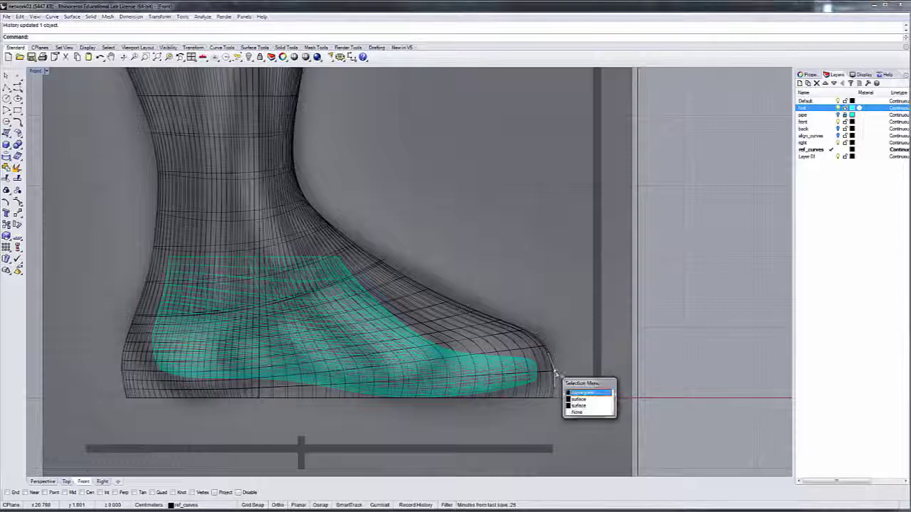
left_click(586, 393)
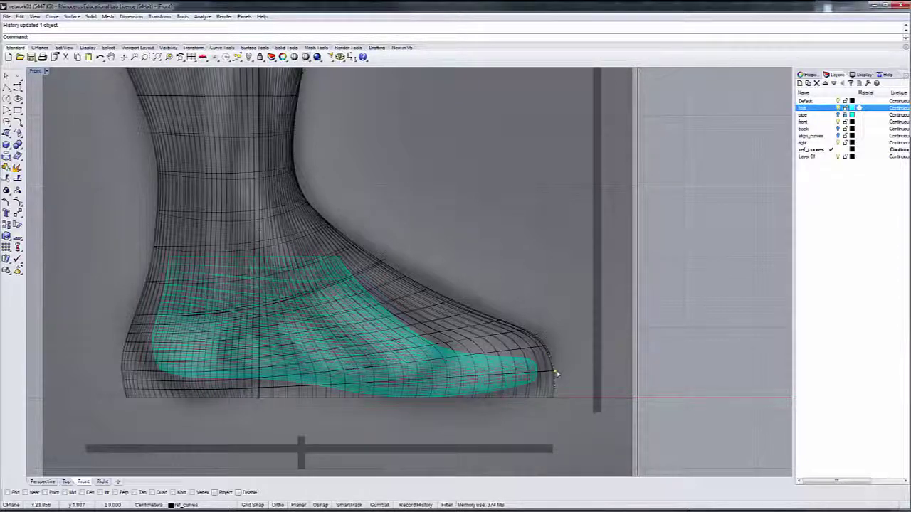
left_click_drag(553, 372, 563, 400)
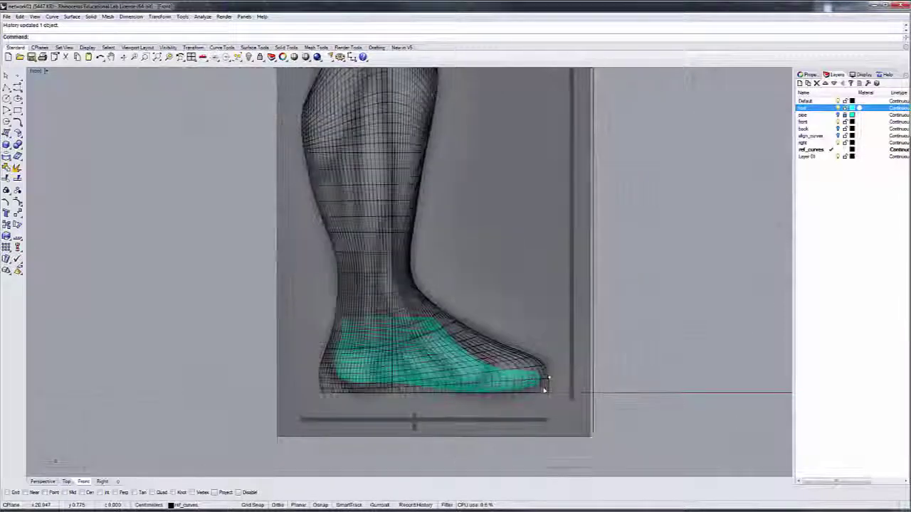
Step: Turn on control points for the back profile curve running down the calf to the heel
scroll(544, 390, "down", 4)
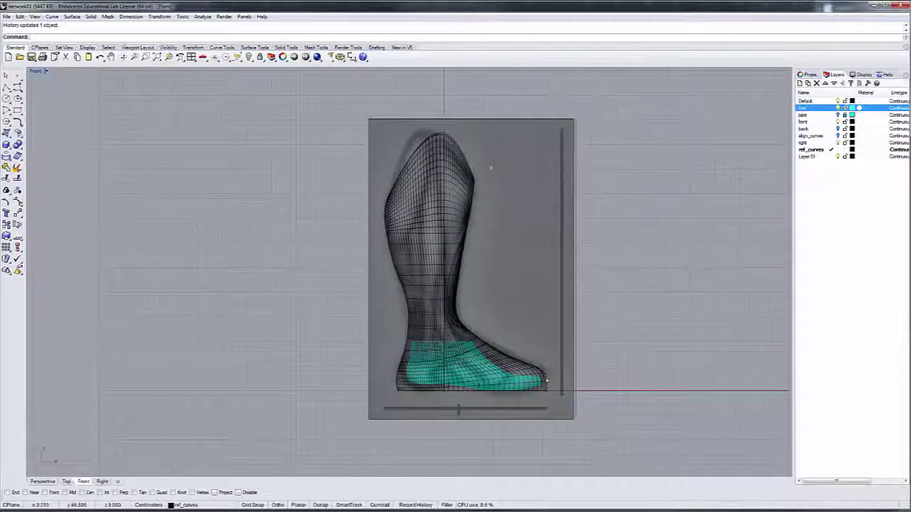
scroll(412, 291, "up", 6)
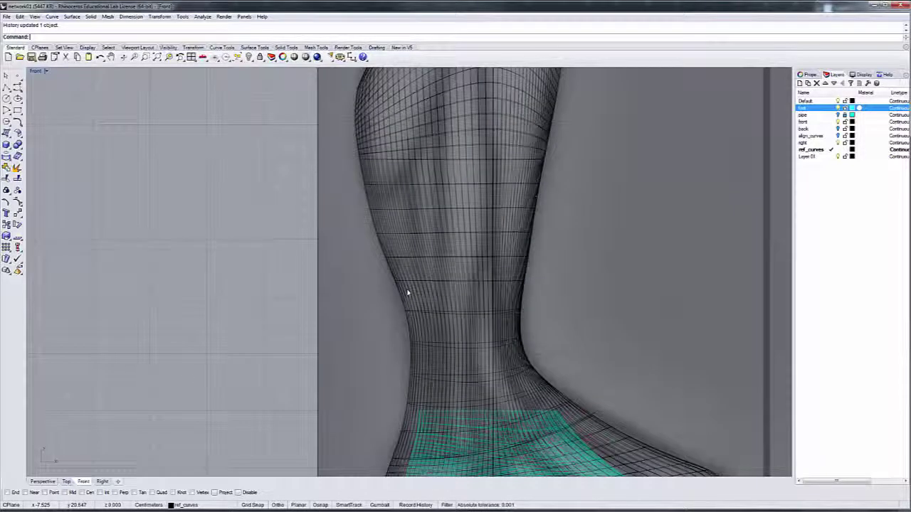
scroll(407, 292, "down", 5)
scroll(407, 291, "down", 2)
scroll(401, 393, "up", 6)
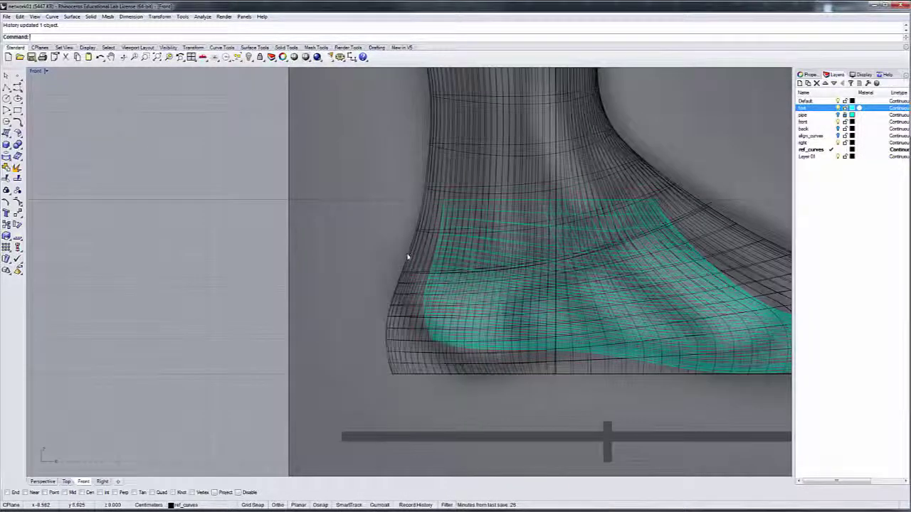
left_click(416, 262)
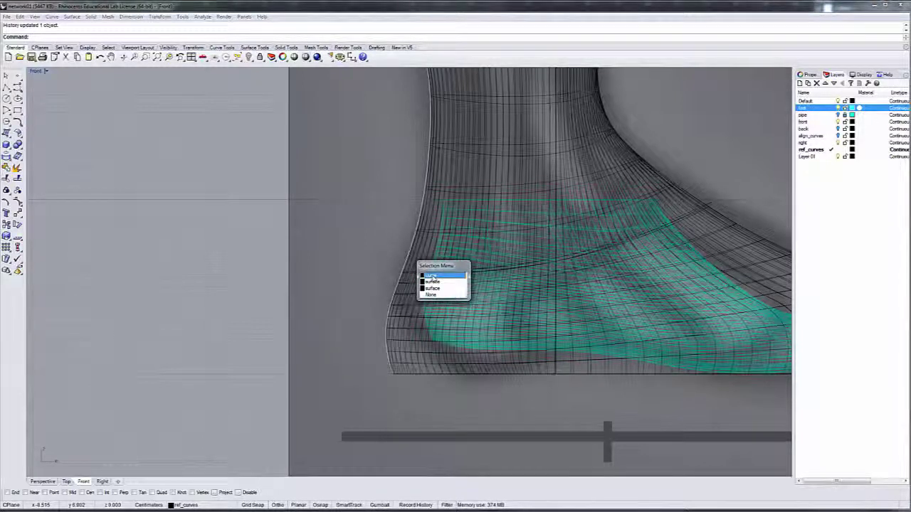
left_click(431, 276)
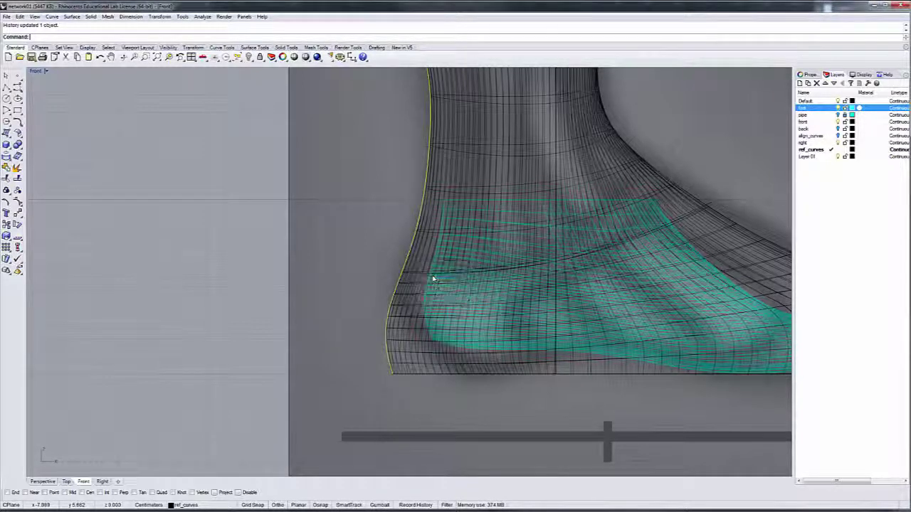
right_click(299, 37)
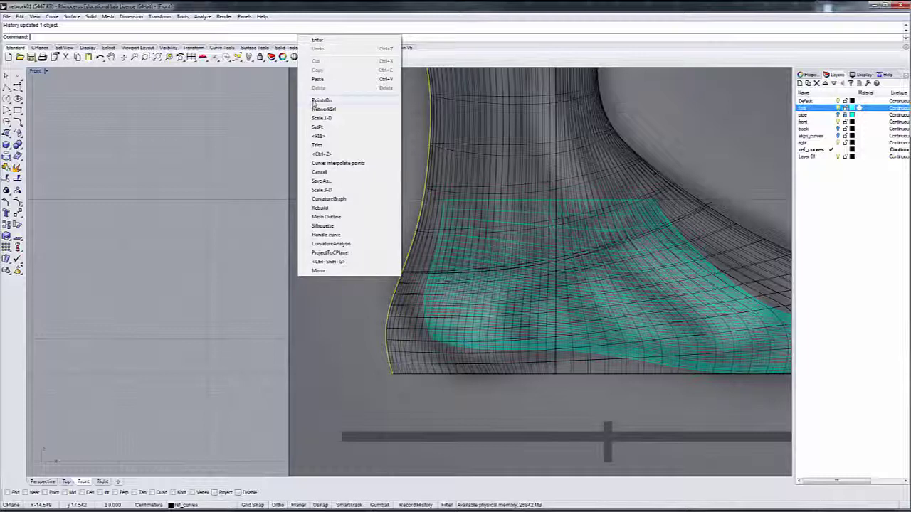
left_click(320, 100)
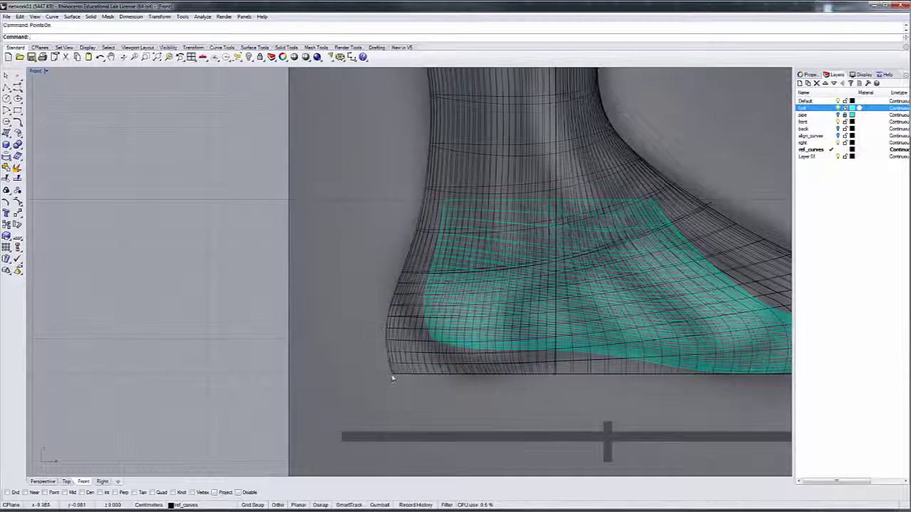
Step: Move the back profile curve's control point just above the heel bulge inward toward the foot model
left_click(389, 362)
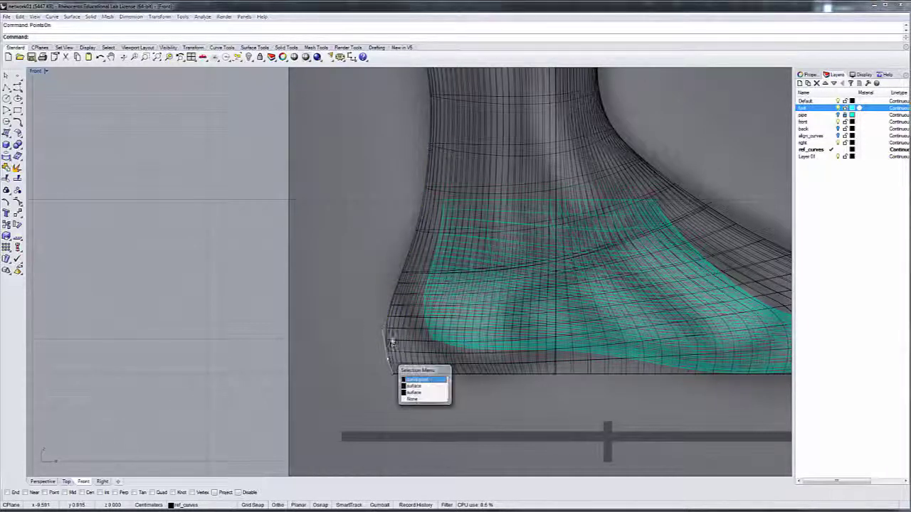
left_click(401, 280)
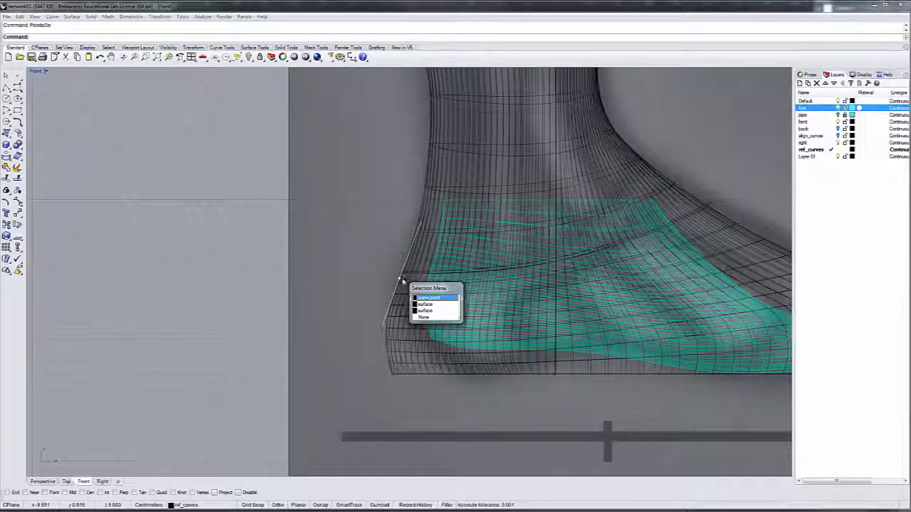
left_click(420, 297)
left_click_drag(399, 278, 414, 254)
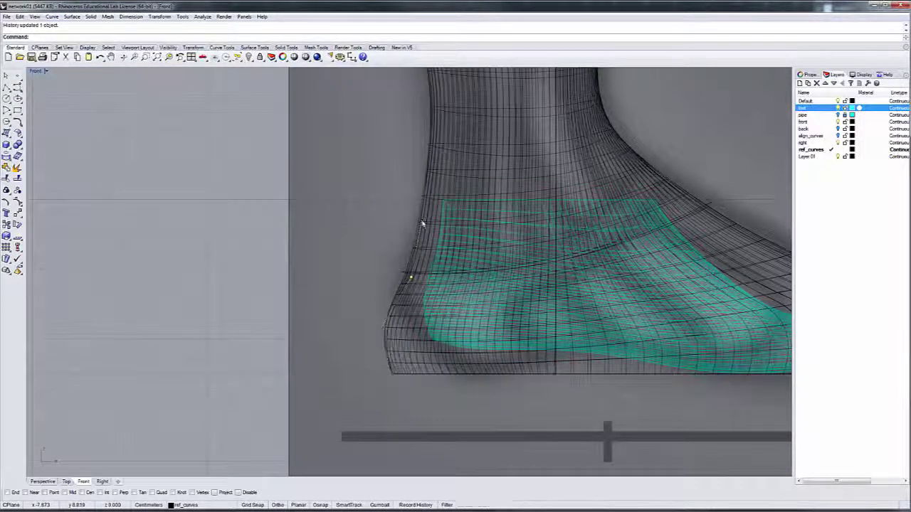
Step: Move the back profile curve's control point near the top of the foot model slightly inward
left_click(422, 223)
key("Return")
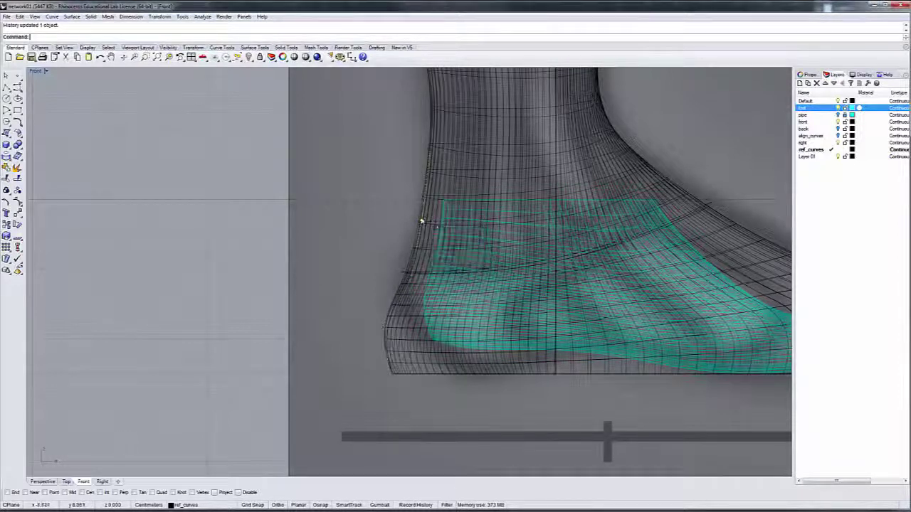
left_click(422, 223)
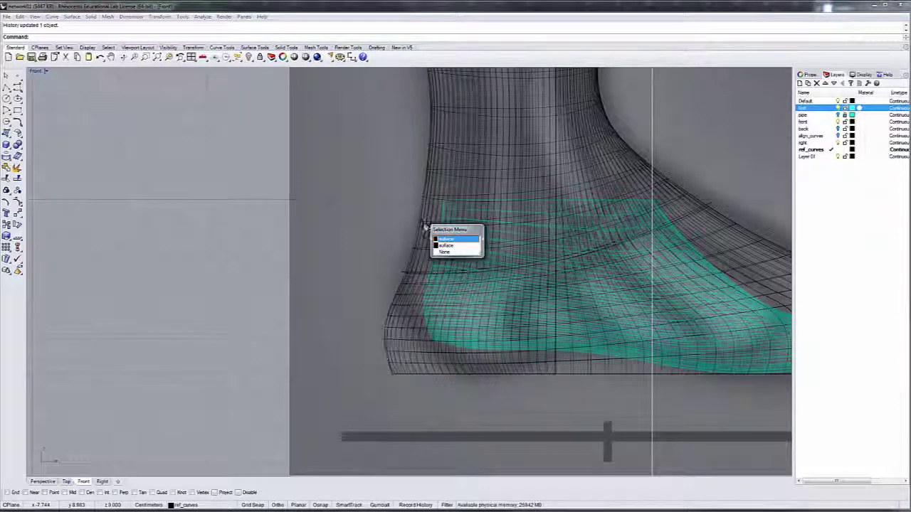
left_click(422, 224)
left_click(450, 243)
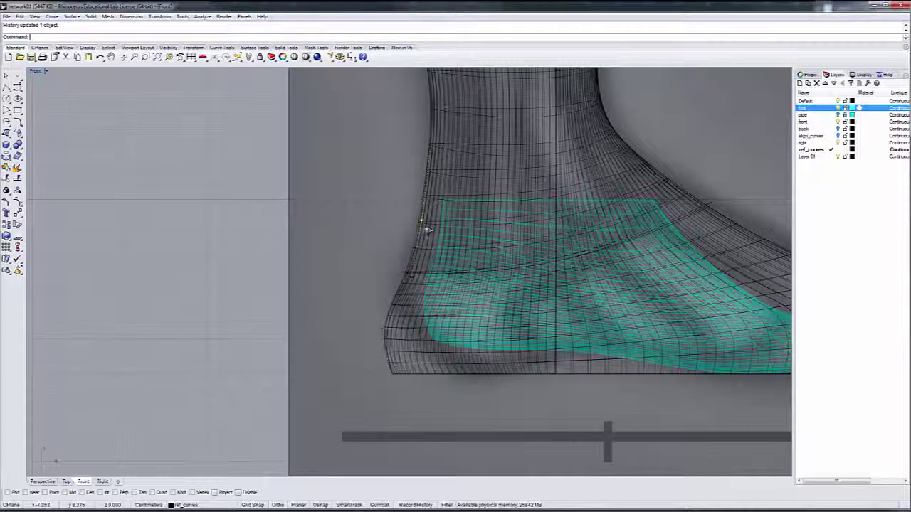
left_click_drag(422, 223, 430, 219)
Step: Move the back profile curve's control point at the narrow part of the ankle, above the foot model, slightly inward
scroll(430, 219, "down", 5)
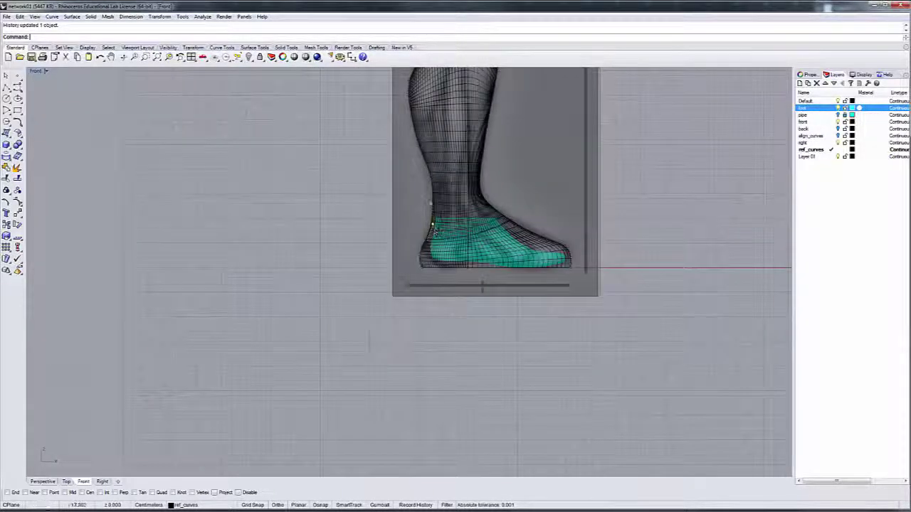
scroll(438, 205, "up", 3)
scroll(438, 206, "up", 3)
scroll(427, 213, "up", 2)
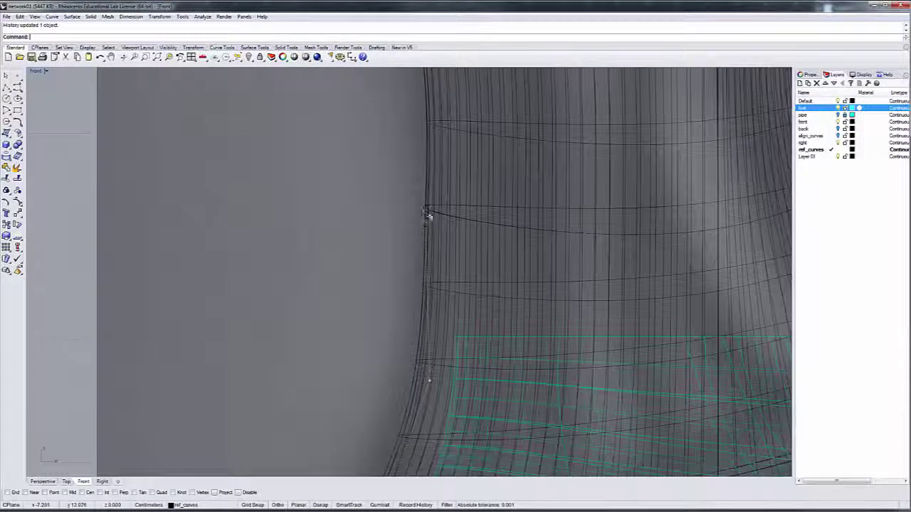
left_click(426, 211)
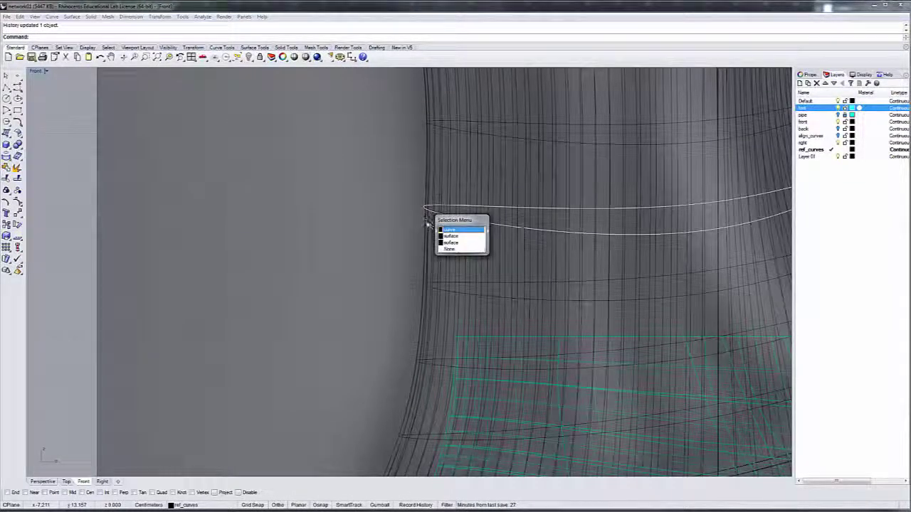
left_click(427, 224)
left_click(446, 242)
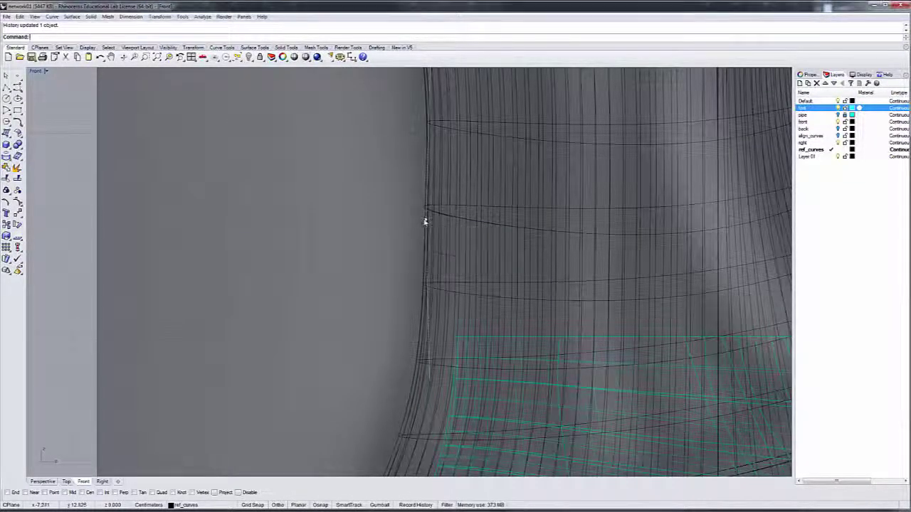
left_click_drag(426, 220, 437, 223)
Step: Move the back profile curve's control point below the calf bulge slightly outward
scroll(438, 227, "down", 8)
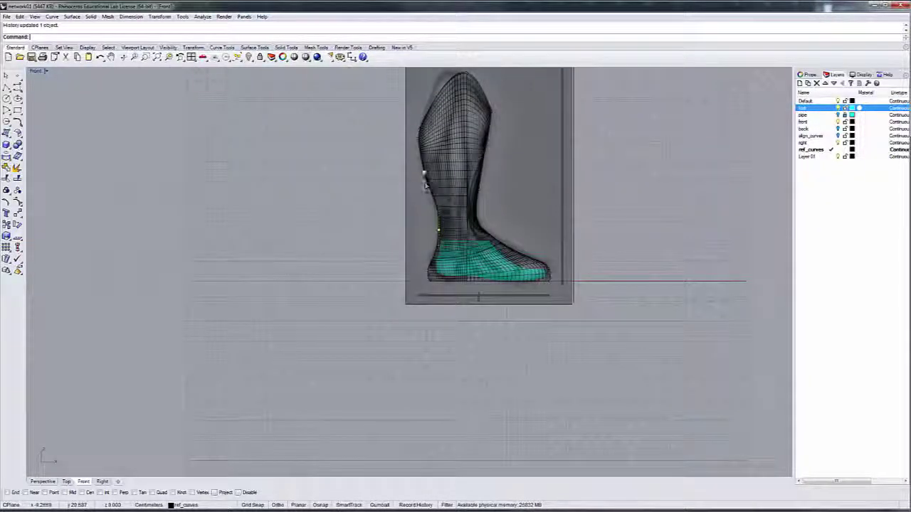
scroll(426, 138, "up", 8)
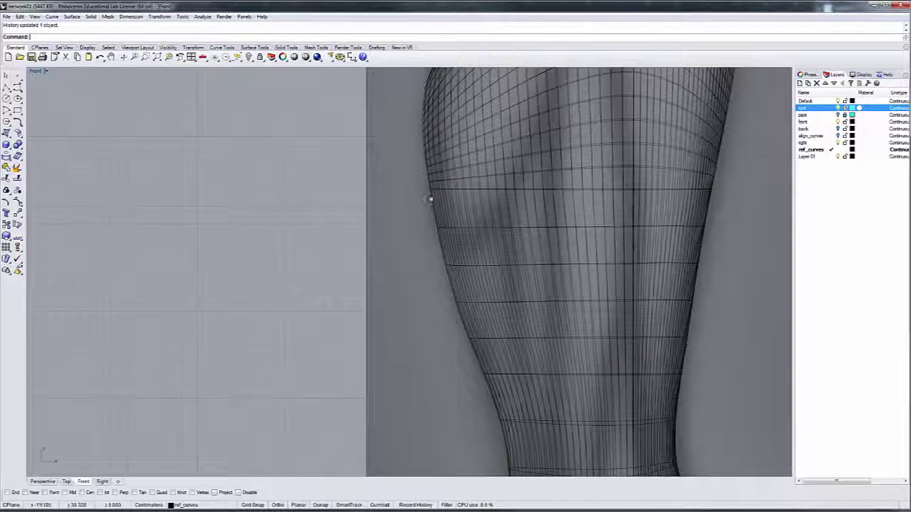
left_click(439, 213)
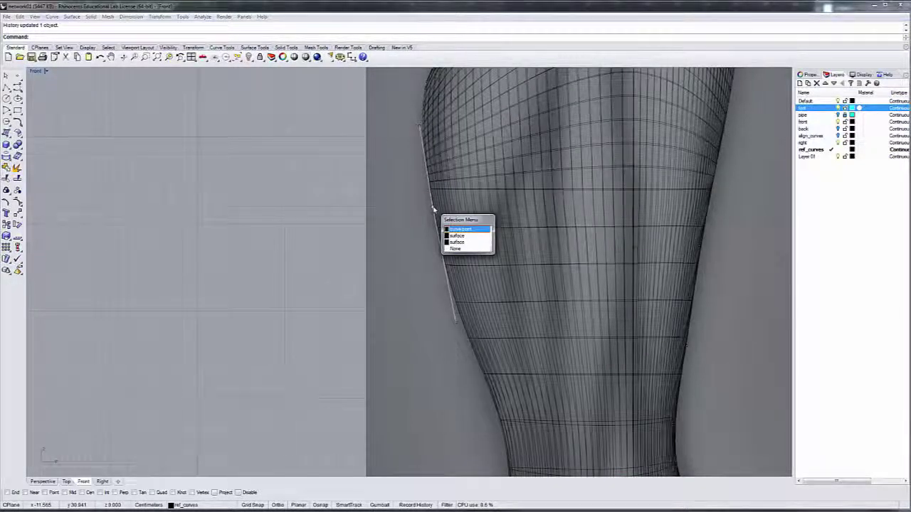
left_click(461, 235)
left_click_drag(431, 205, 421, 203)
Step: Check the updated boot surface in the perspective view, looking at its ankle and side profile
scroll(439, 230, "down", 10)
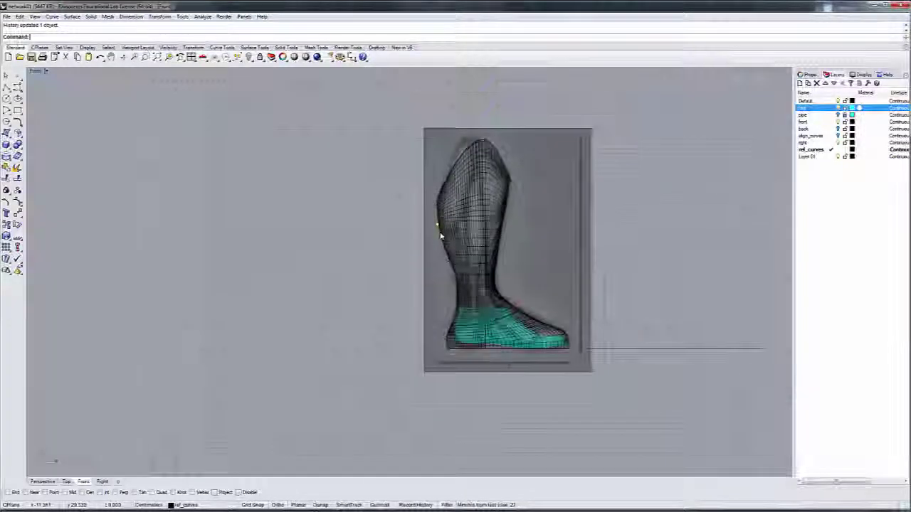
scroll(440, 235, "down", 6)
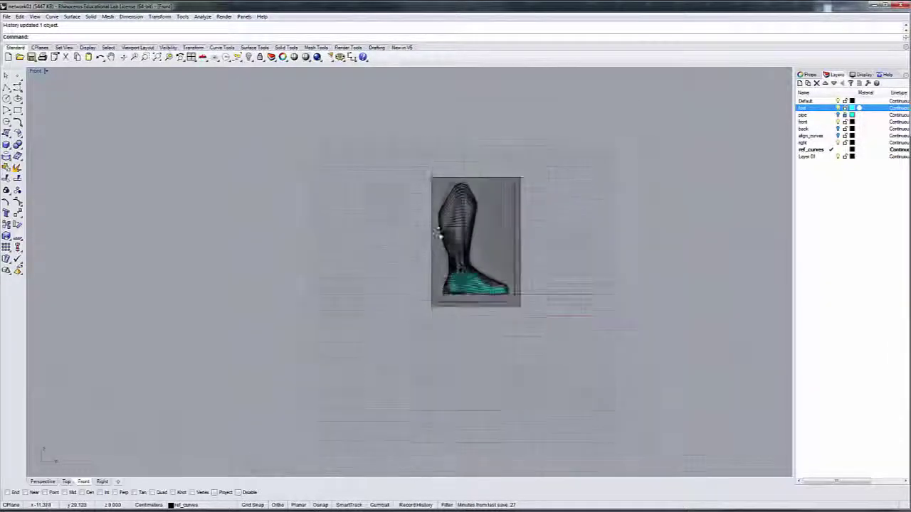
left_click(45, 482)
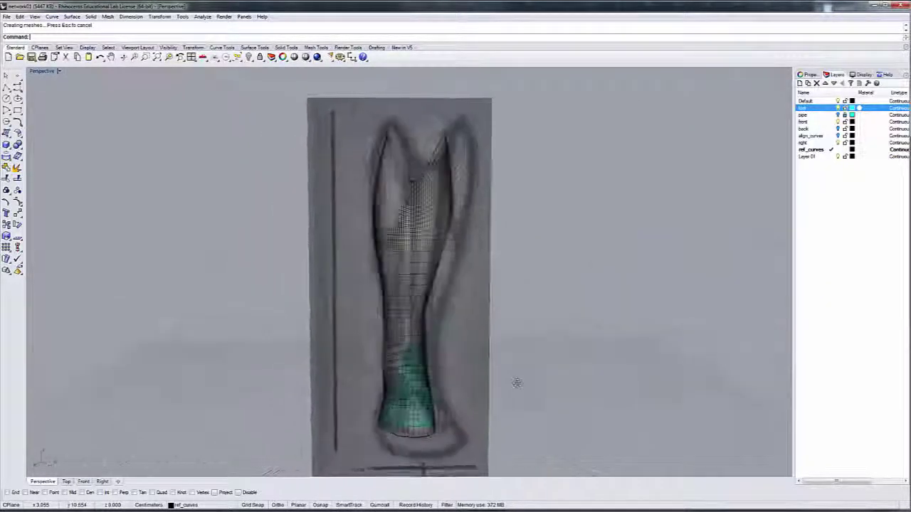
right_click_drag(518, 381, 496, 383)
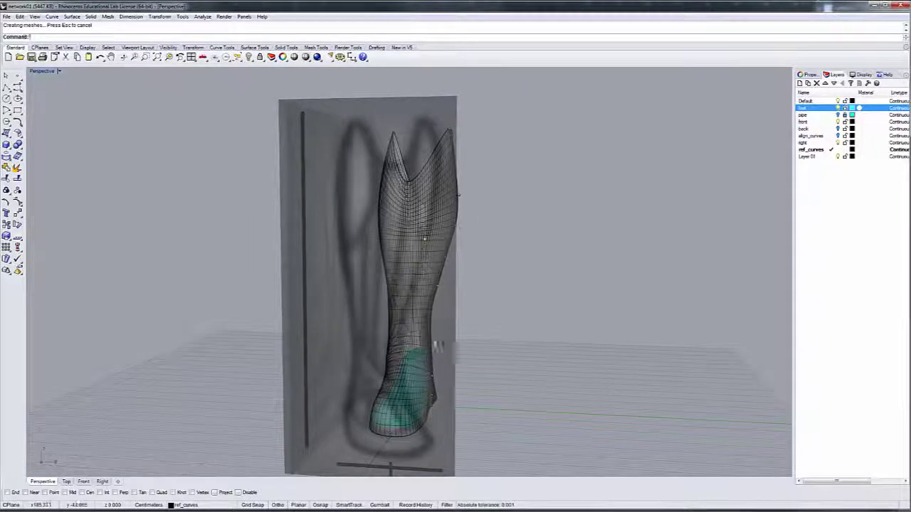
left_click(432, 347)
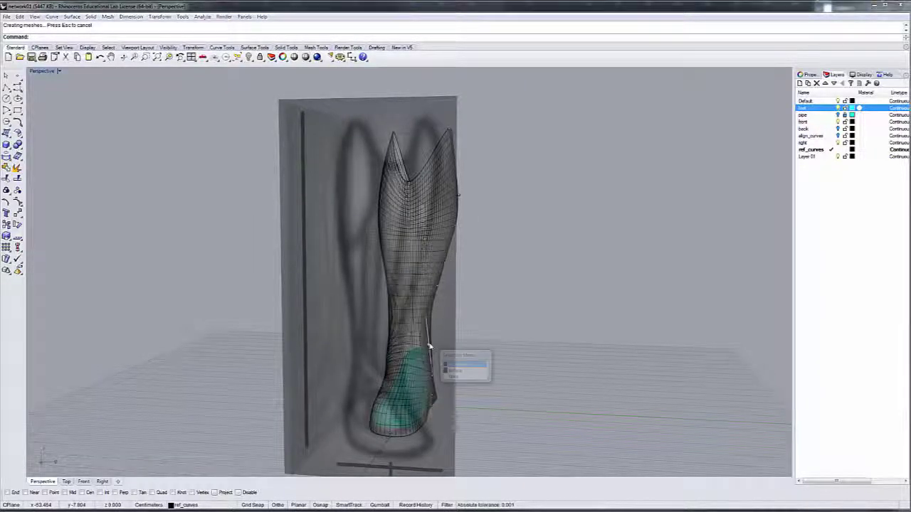
left_click(455, 371)
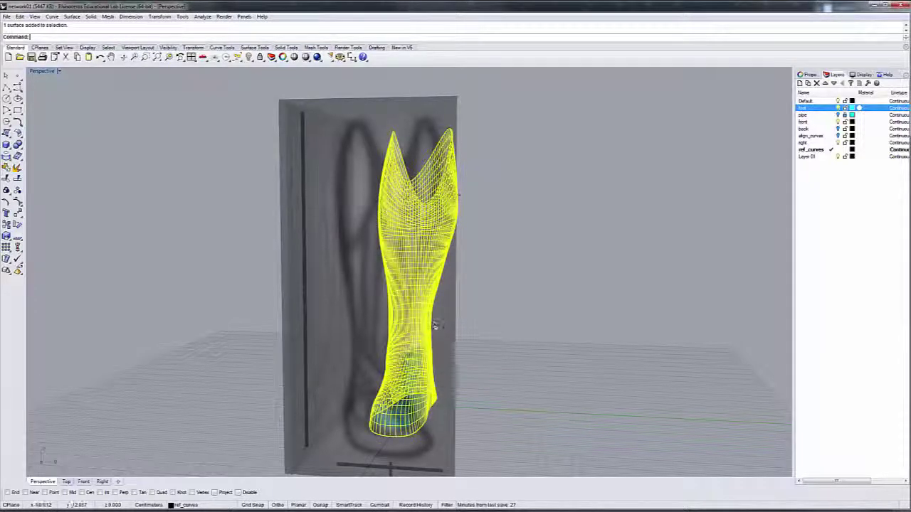
key("Escape")
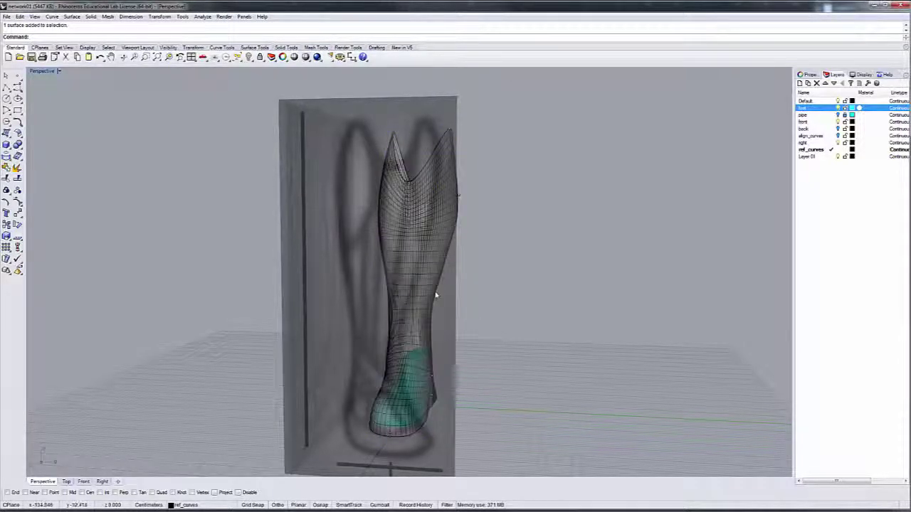
Step: Move the side profile curve's control point at the narrowest part of the ankle outward in the Right view, smoothing the sharp inward bend
left_click(437, 290)
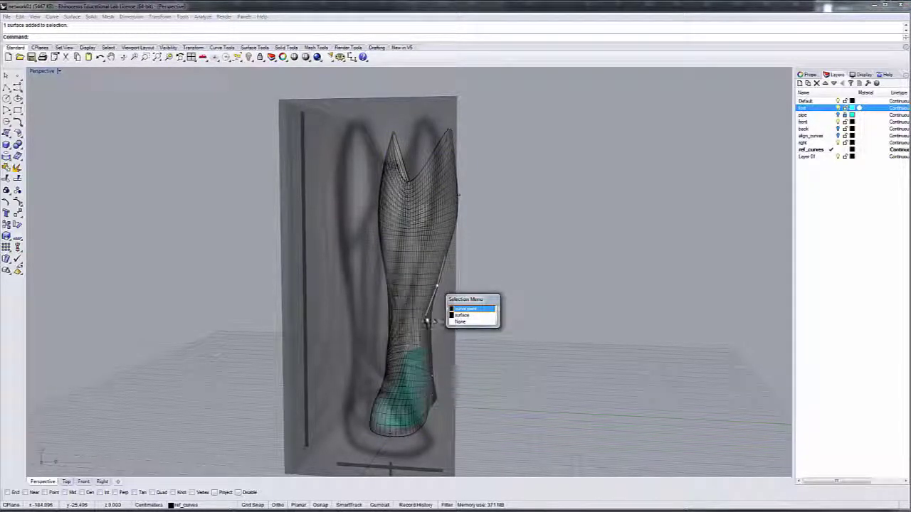
left_click(426, 319)
left_click(426, 317)
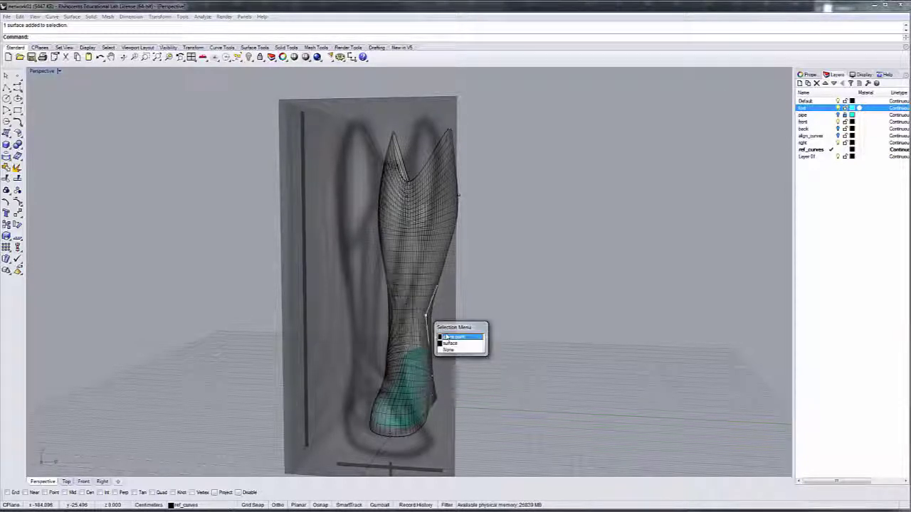
left_click(447, 350)
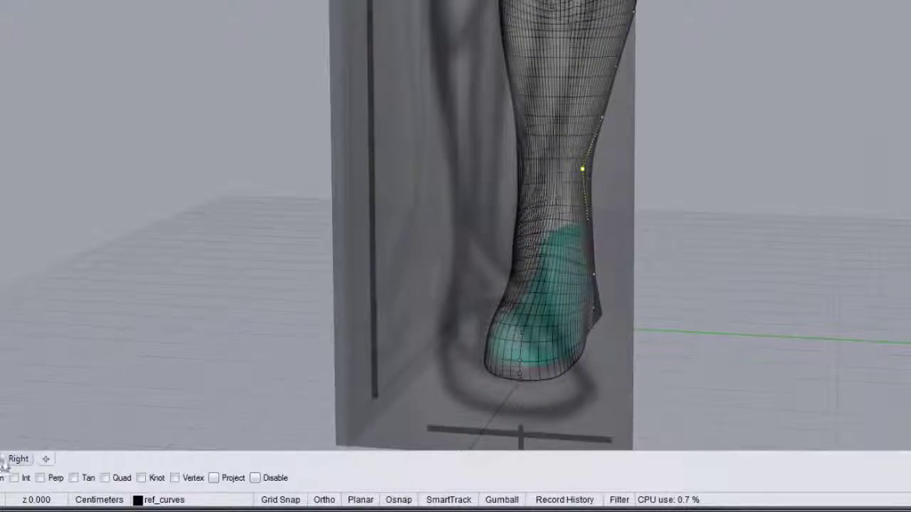
left_click(17, 460)
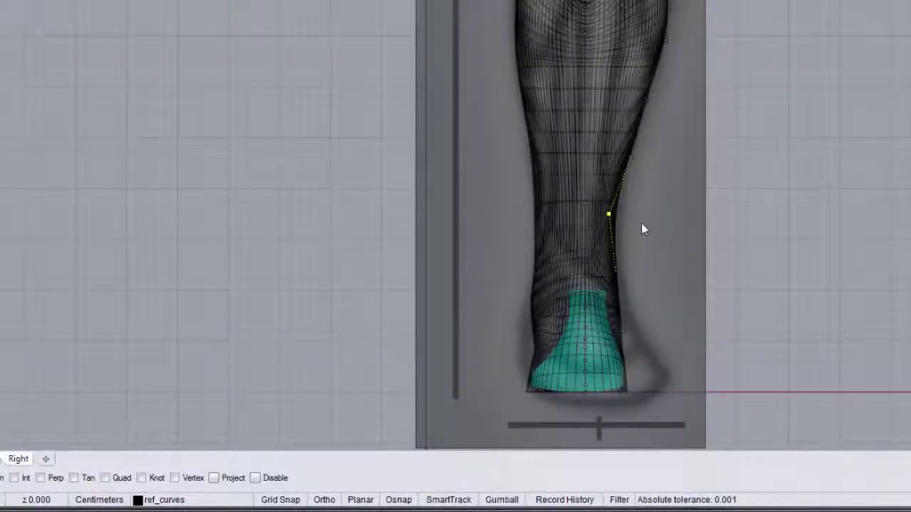
scroll(641, 225, "up", 3)
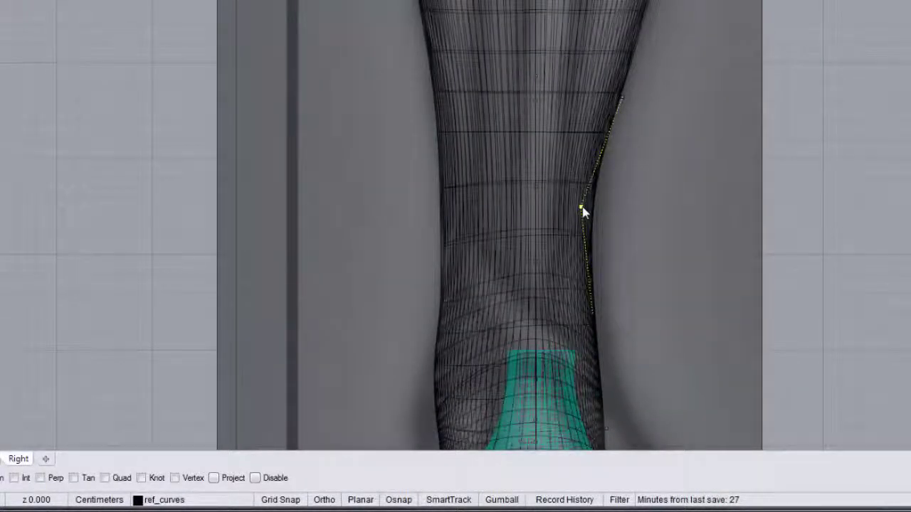
left_click_drag(581, 206, 594, 207)
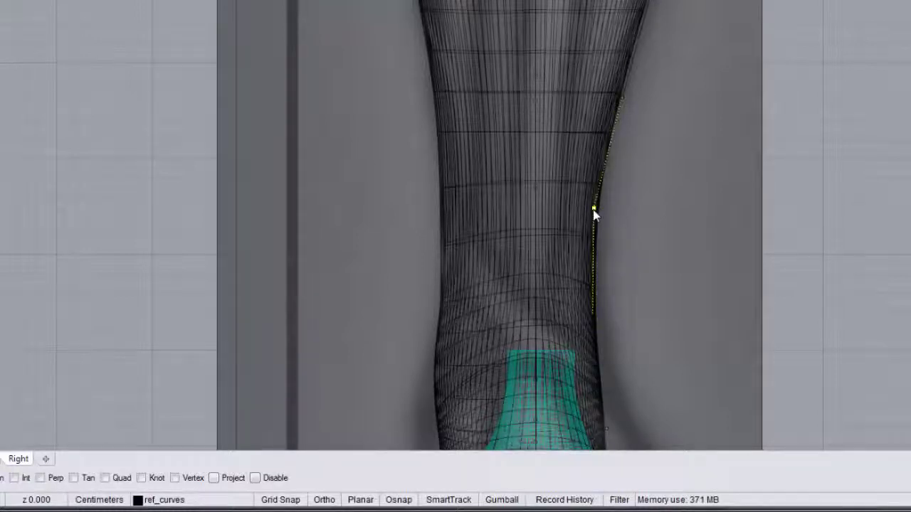
left_click_drag(596, 208, 603, 209)
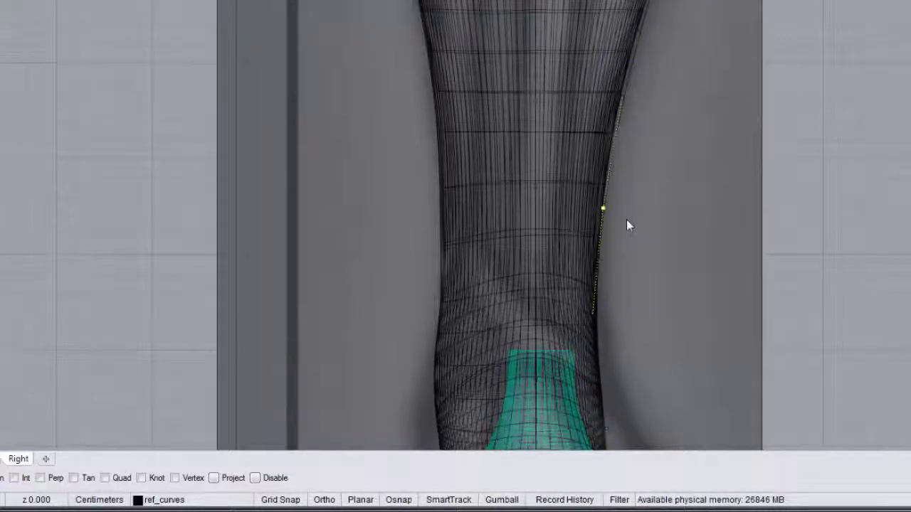
scroll(626, 225, "down", 5)
Step: Turn on the control points of the opposite side profile curve
scroll(546, 302, "up", 5)
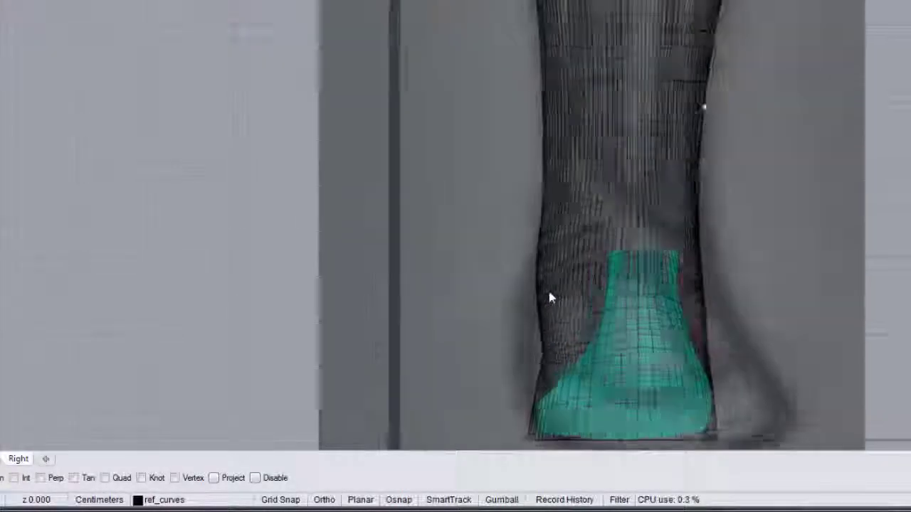
left_click(526, 252)
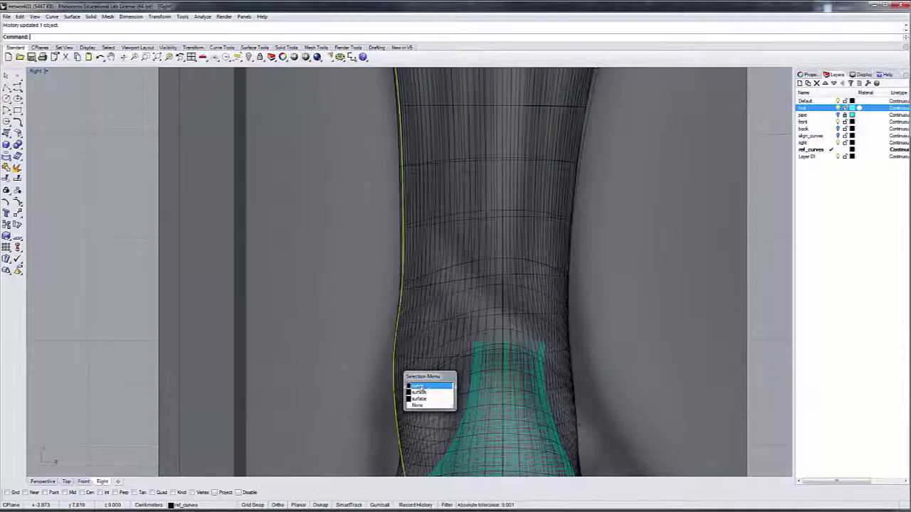
left_click(573, 283)
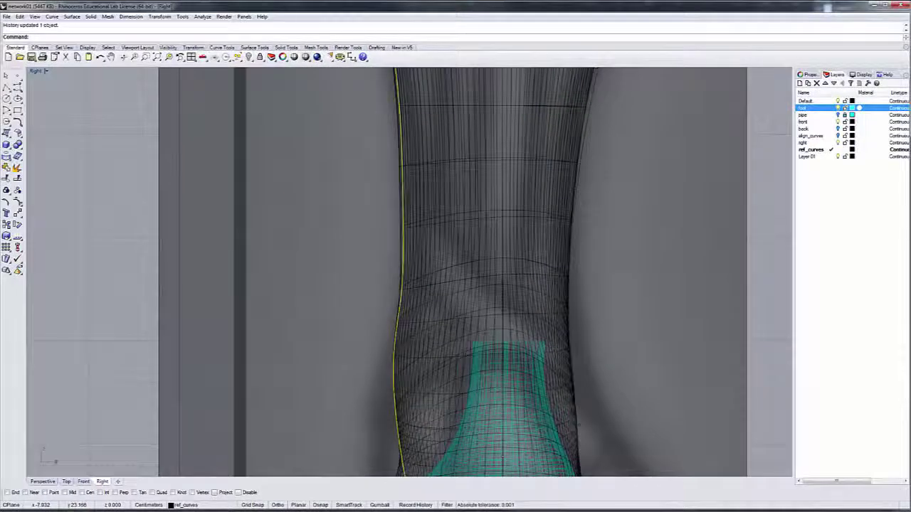
right_click(287, 39)
left_click(310, 104)
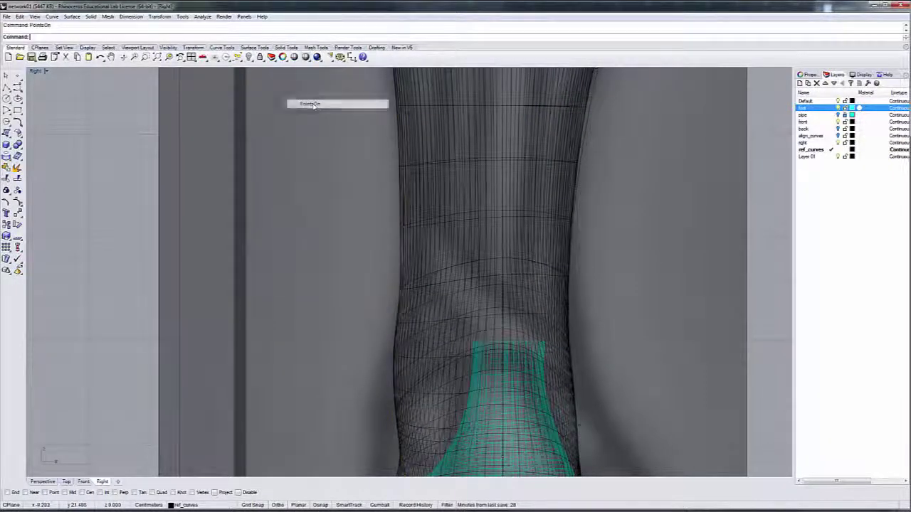
Step: Move that side curve's control point at the ankle bulge inward and slightly upward to flatten the bulge beside the foot model
left_click(381, 378)
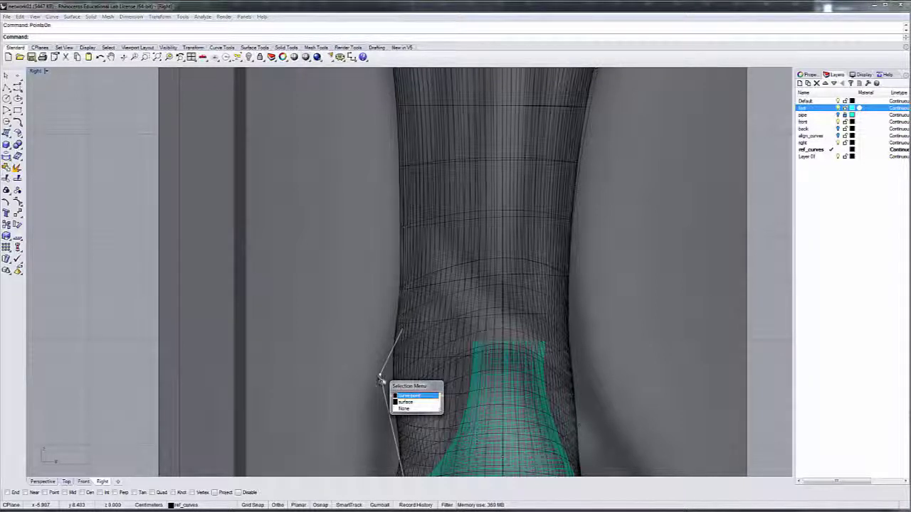
left_click(400, 396)
left_click_drag(381, 377, 382, 373)
scroll(392, 372, "down", 5)
scroll(392, 384, "up", 4)
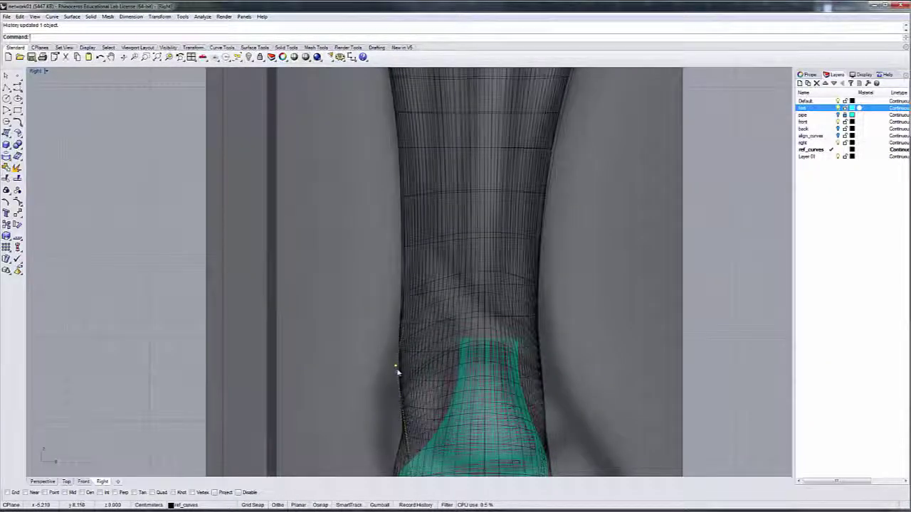
left_click_drag(396, 368, 413, 337)
scroll(413, 337, "down", 4)
scroll(411, 363, "up", 1)
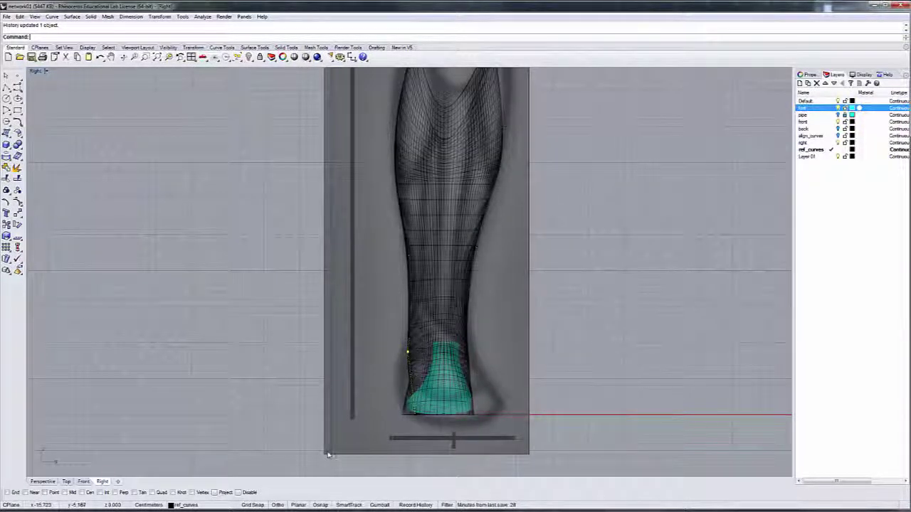
scroll(393, 419, "up", 5)
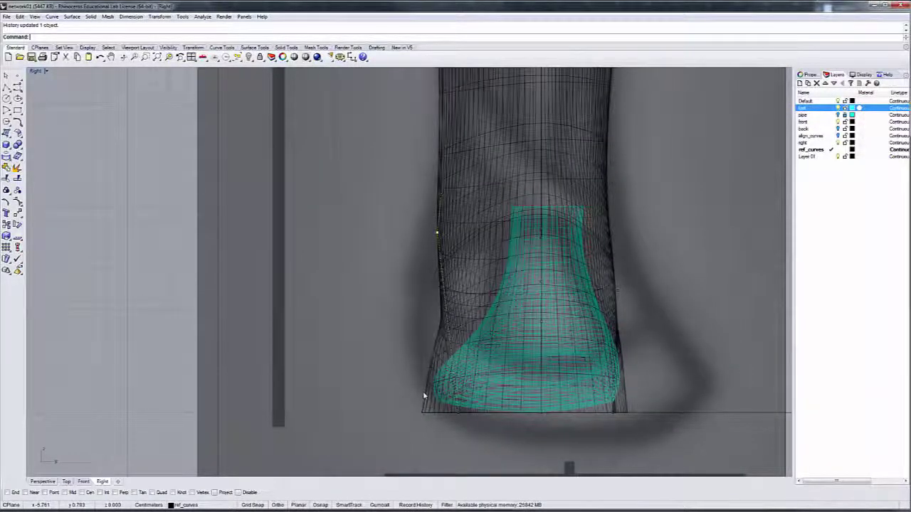
Step: Hide the right and front reference image layers and the foot layer to view the boot surface alone in perspective
left_click(42, 481)
right_click_drag(331, 392, 687, 320)
right_click_drag(541, 320, 441, 384)
right_click_drag(225, 270, 510, 328)
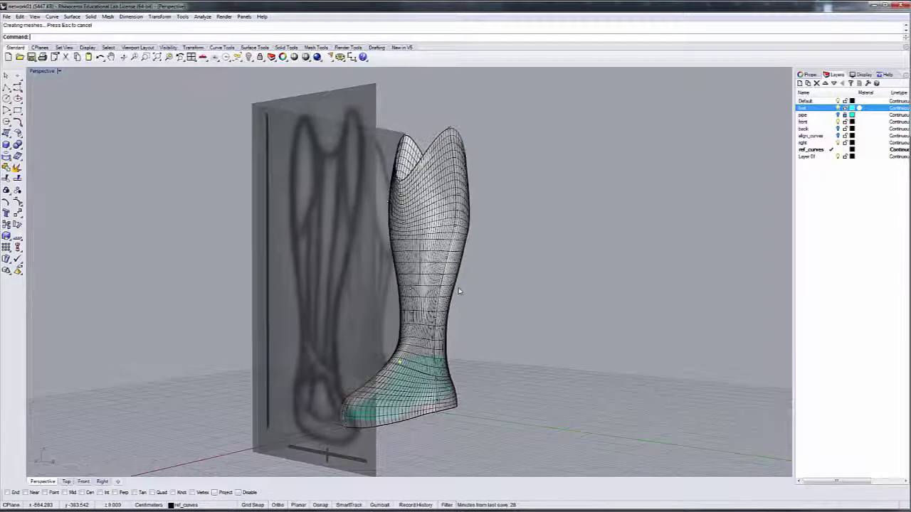
left_click(841, 143)
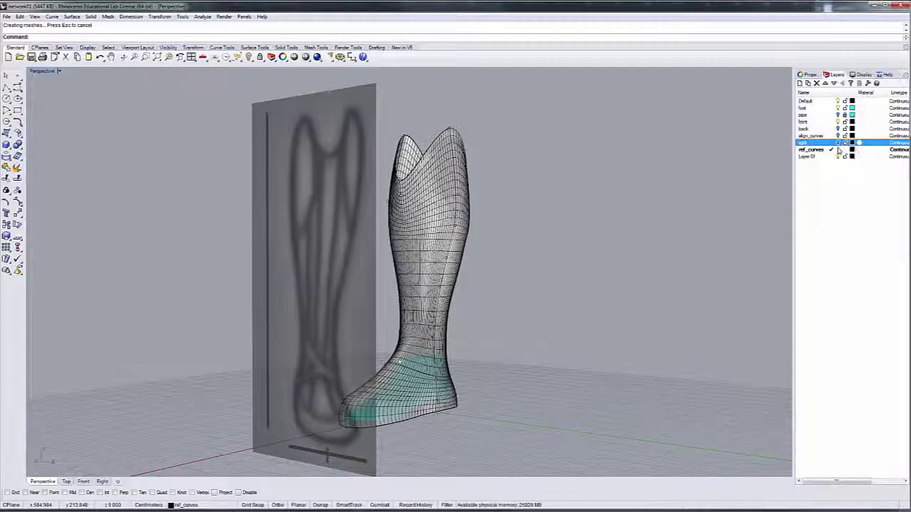
left_click(838, 122)
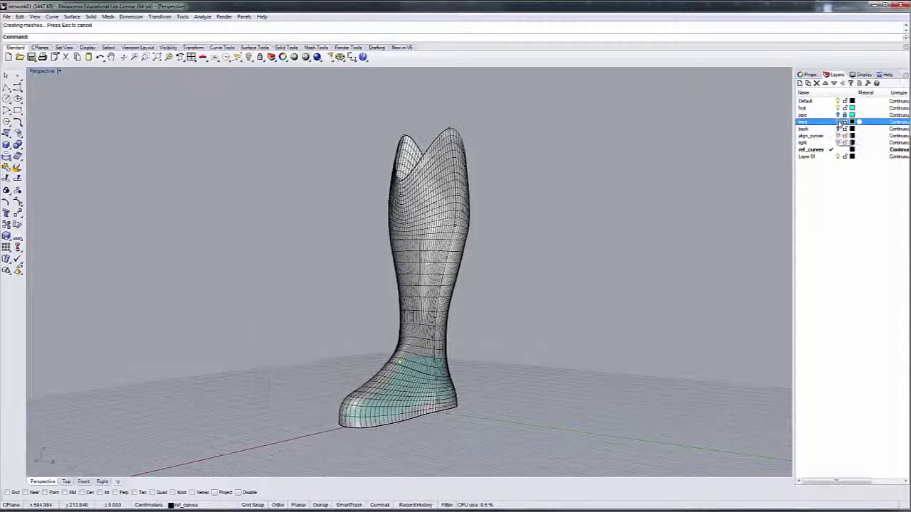
right_click_drag(506, 324, 633, 316)
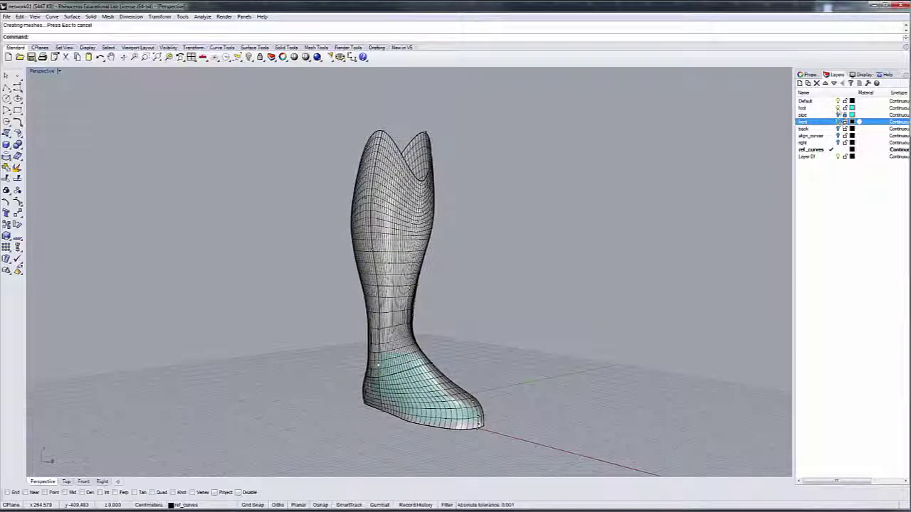
left_click(838, 107)
scroll(420, 311, "down", 2)
right_click_drag(420, 311, 455, 313)
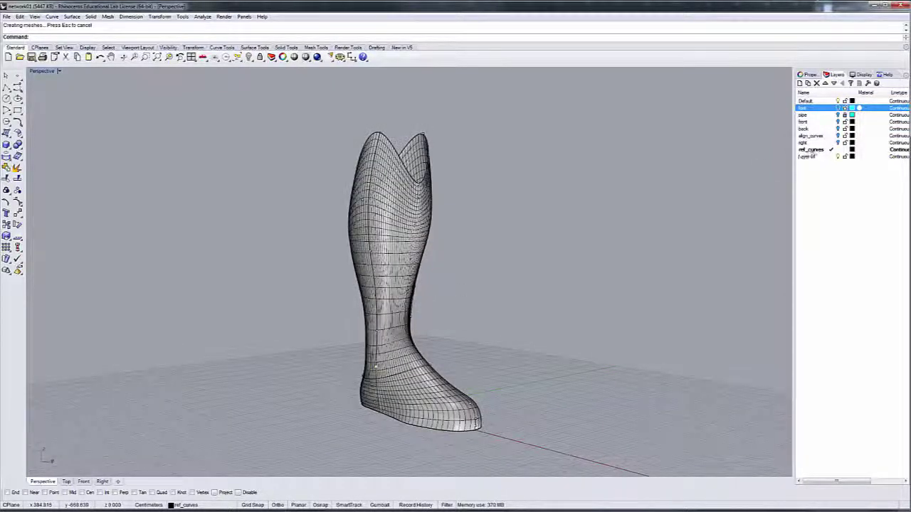
Step: Create a new layer at the end of the layer list and name it network_surface
left_click(799, 83)
left_click(834, 83)
left_click(834, 83)
left_click(833, 84)
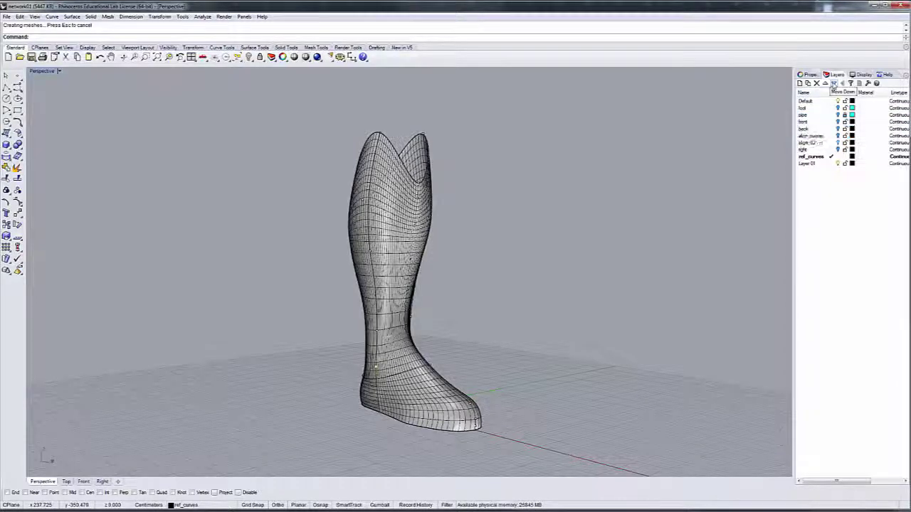
left_click(834, 83)
left_click(834, 83)
left_click(834, 84)
left_click(834, 83)
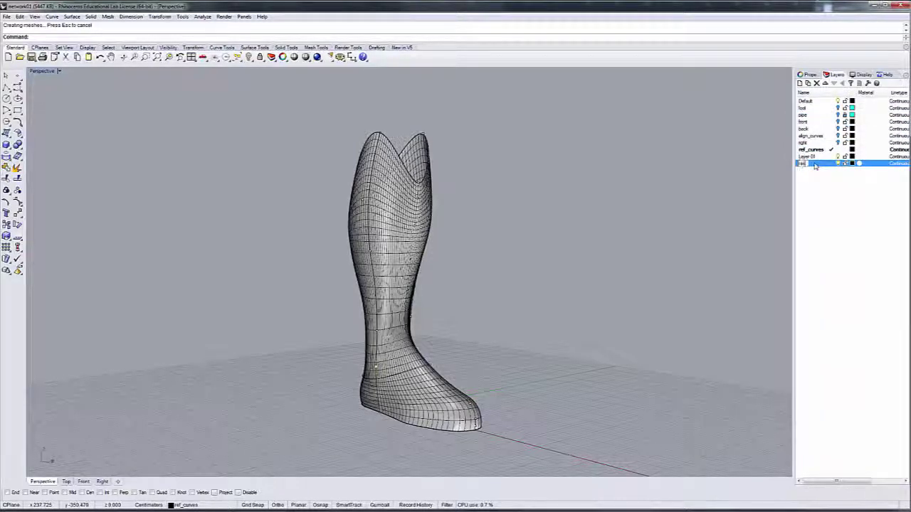
left_click(813, 163)
type("network_srf")
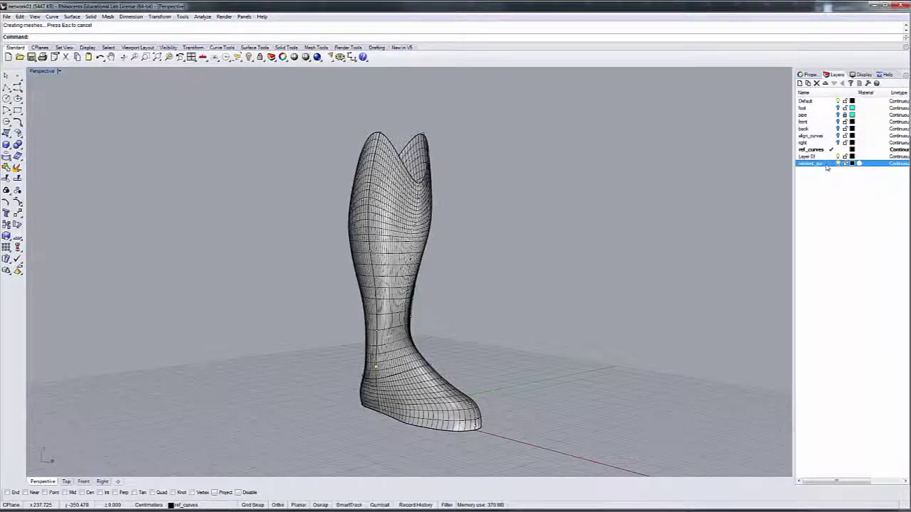
Step: Move the boot surface to the network_surface layer
right_click(827, 166)
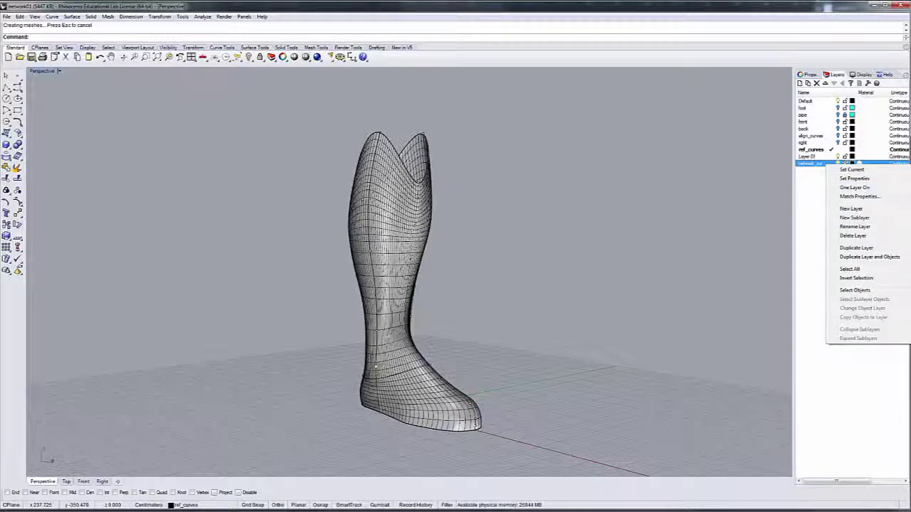
left_click(396, 231)
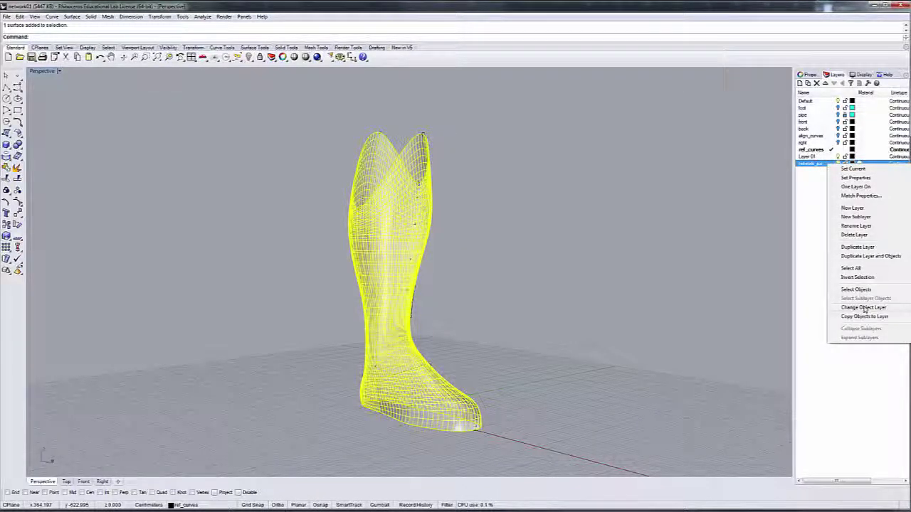
left_click(863, 307)
left_click(645, 288)
Step: Start a Rebuild of the boot surface and preview it with point counts of 30 in U and 10 in V
right_click_drag(644, 289, 507, 266)
left_click(467, 244)
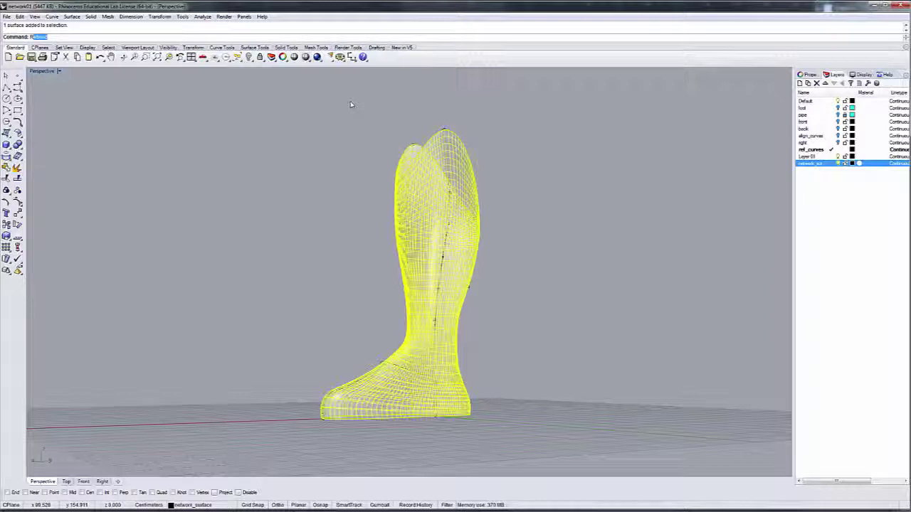
type("Rebuild")
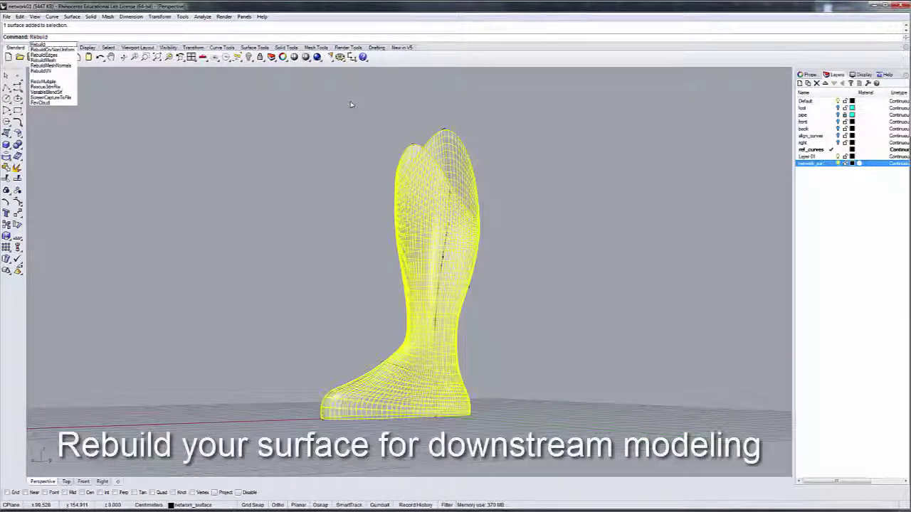
key("Return")
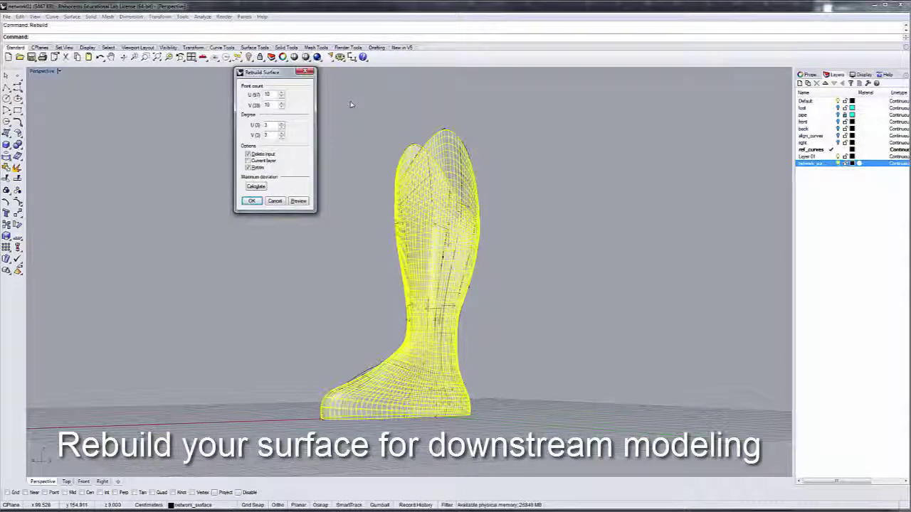
right_click_drag(545, 327, 704, 349)
scroll(470, 396, "up", 6)
right_click_drag(470, 396, 299, 349)
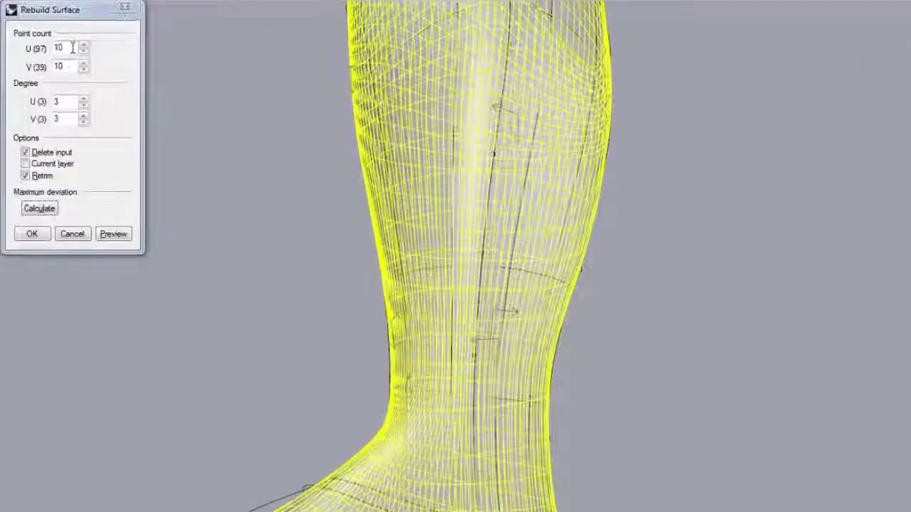
double_click(185, 75)
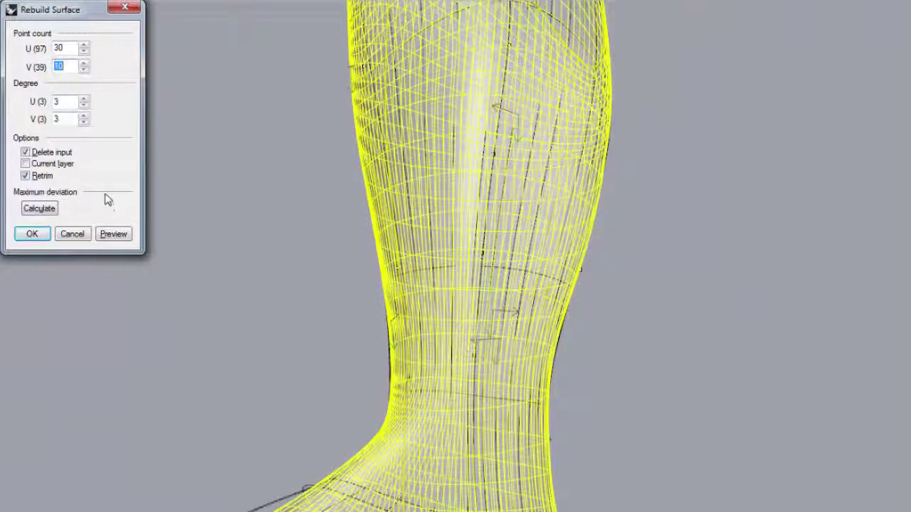
left_click(116, 235)
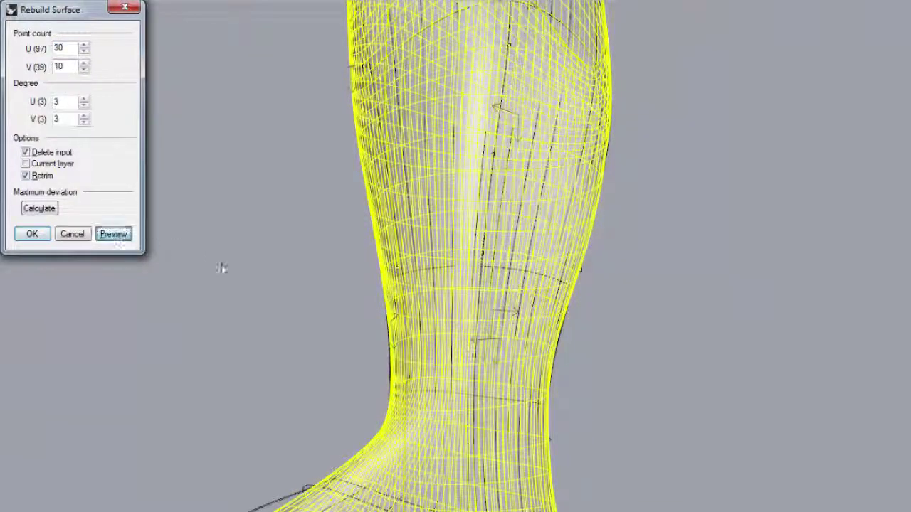
right_click_drag(256, 400, 323, 379)
scroll(565, 445, "down", 5)
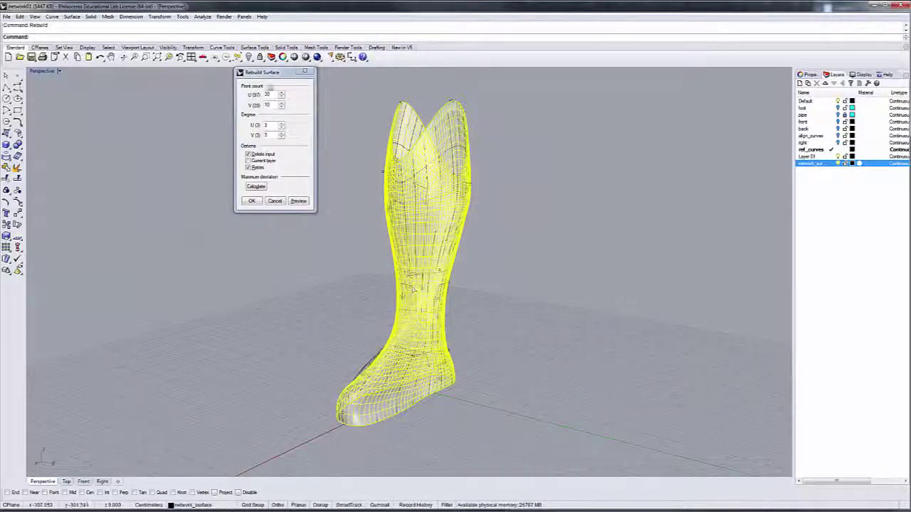
Step: Set the rebuild point counts to 20 in U and 20 in V and check the preview around the foot
left_click_drag(273, 95, 253, 96)
type("20")
key("Tab")
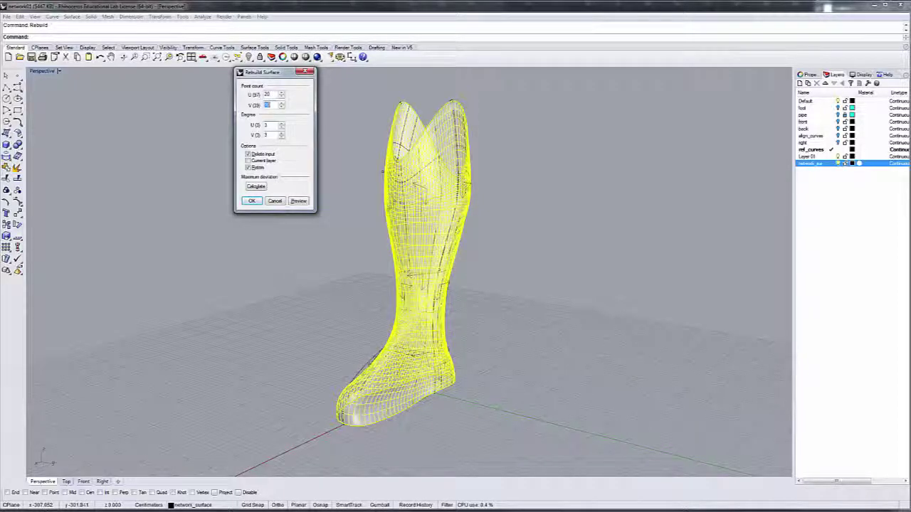
right_click_drag(382, 171, 558, 256)
left_click(257, 105)
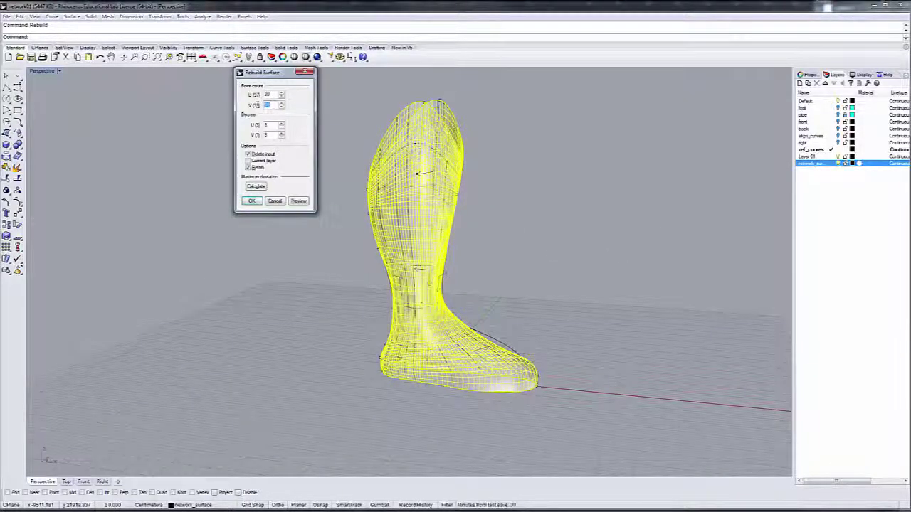
type("20")
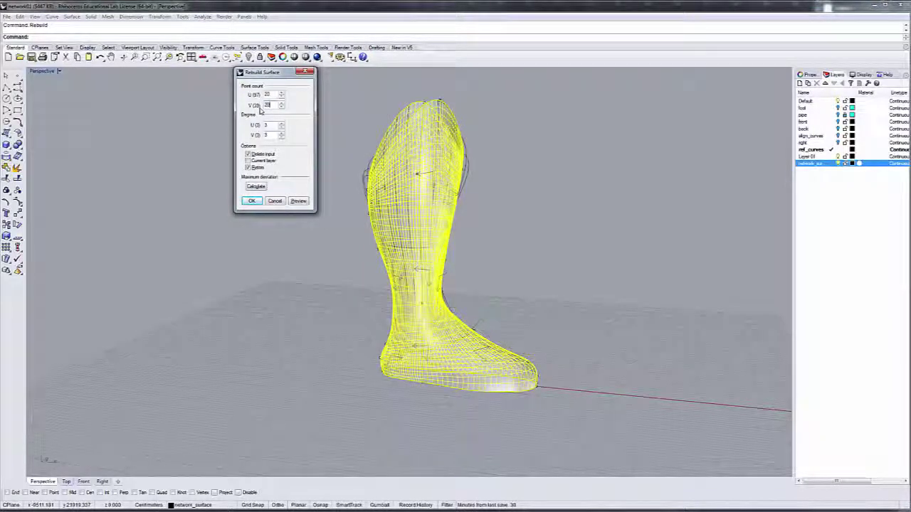
key("Tab")
right_click_drag(484, 205, 485, 169)
scroll(480, 345, "up", 5)
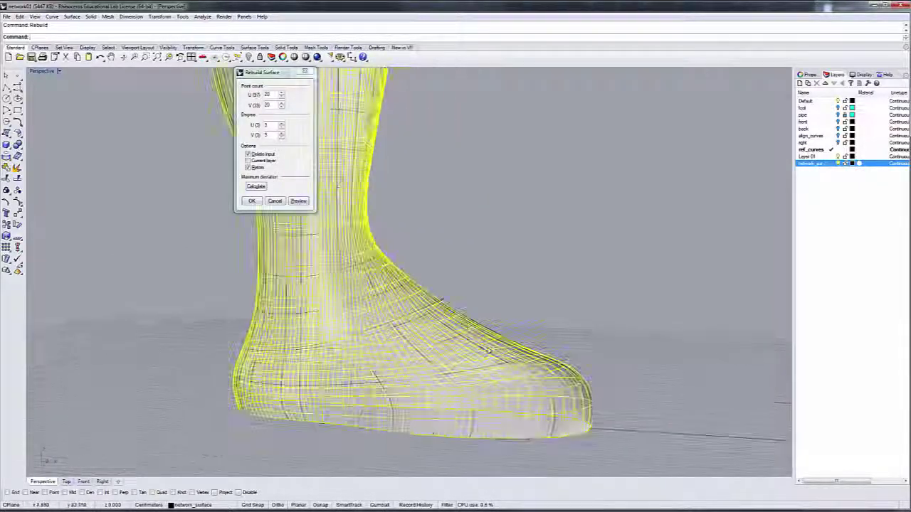
scroll(472, 336, "down", 3)
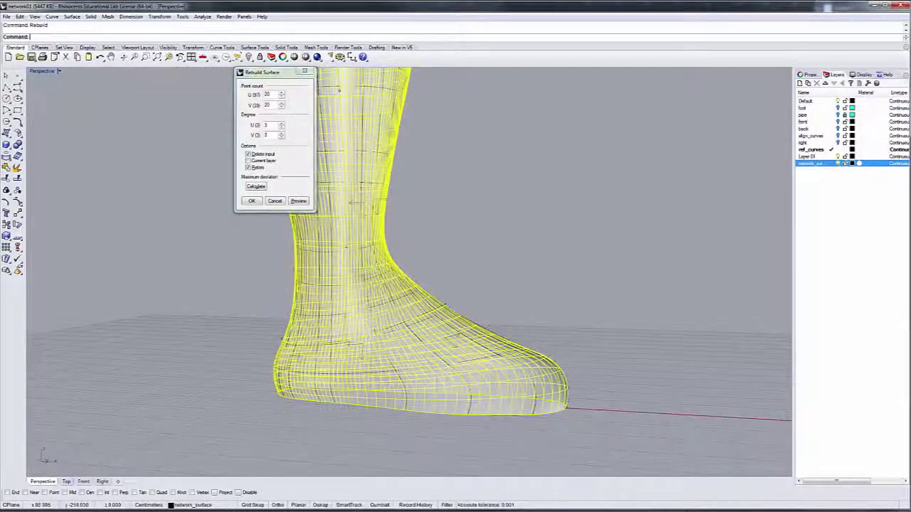
Step: Lower the rebuild's U point count to 10 and apply it to the boot surface, accepting the history warning
left_click(254, 93)
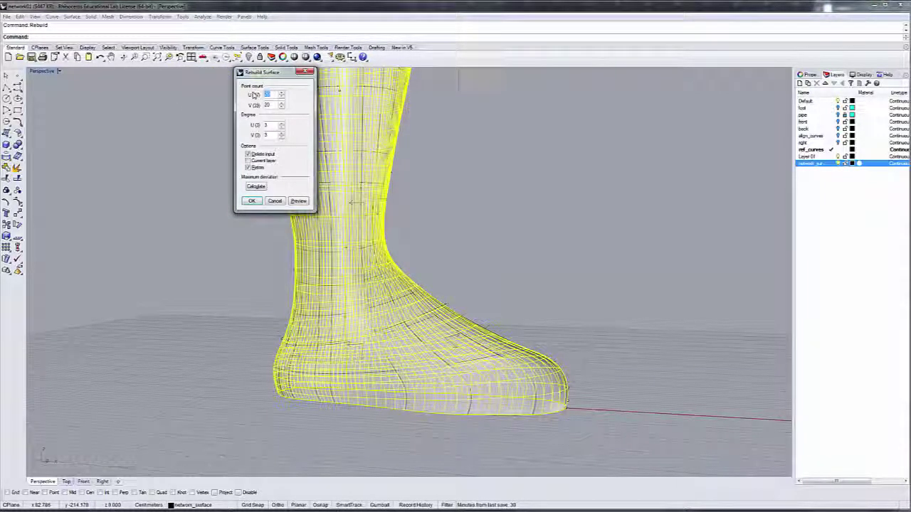
type("10")
key("Tab")
right_click_drag(508, 239, 483, 241)
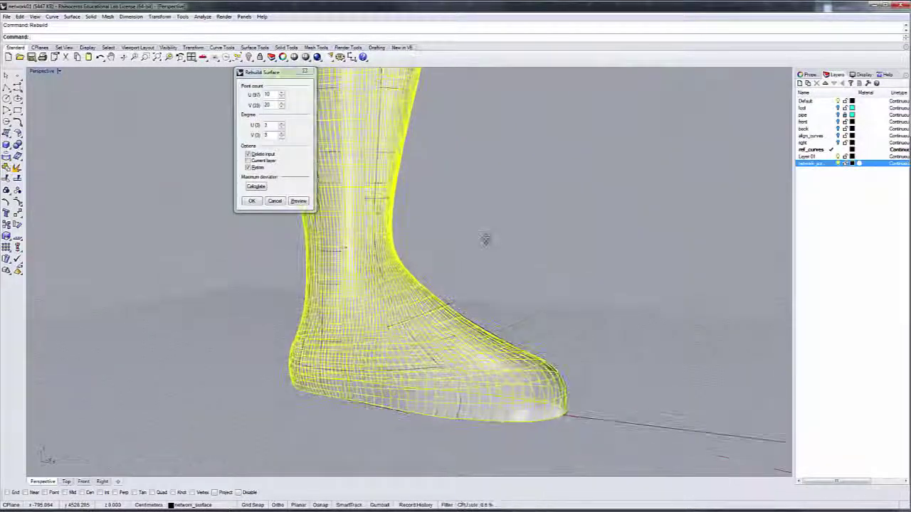
left_click(252, 201)
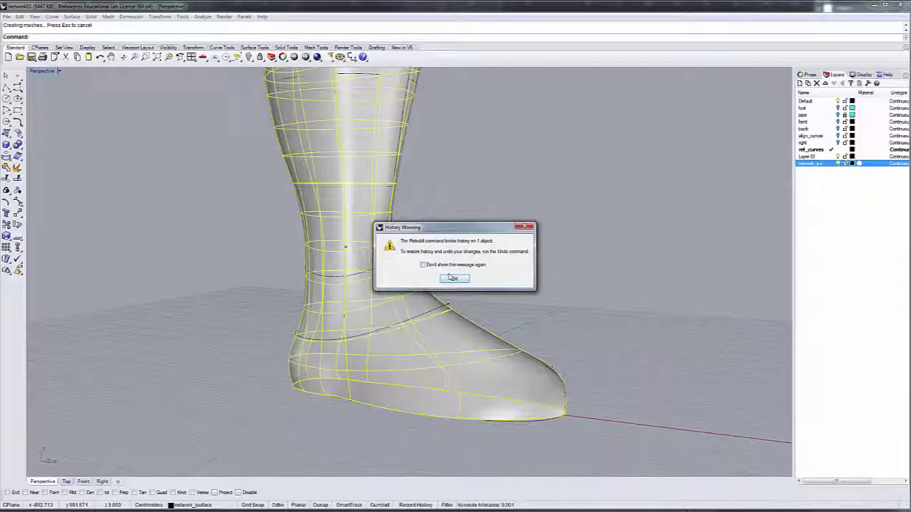
left_click(456, 279)
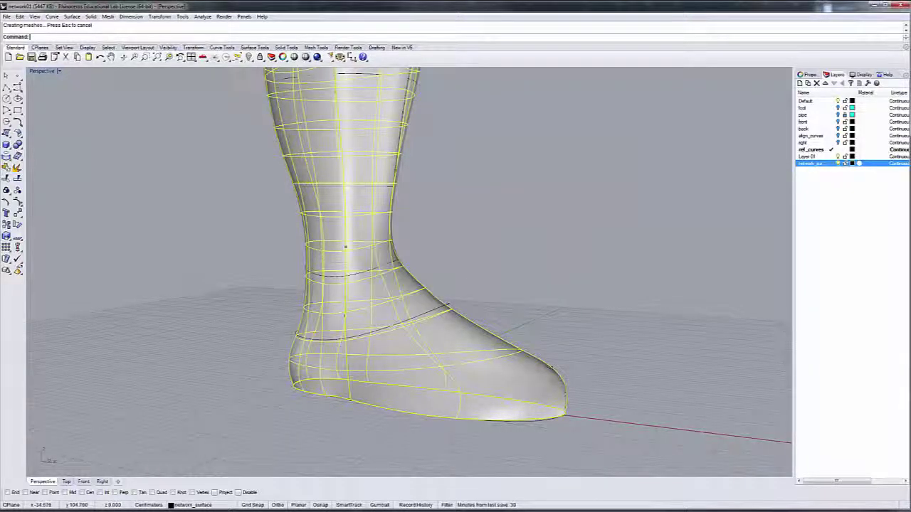
Step: Make network_surface the current layer and hide the ref_curves layer to inspect the rebuilt boot surface alone
right_click_drag(459, 281, 341, 282)
scroll(306, 279, "down", 6)
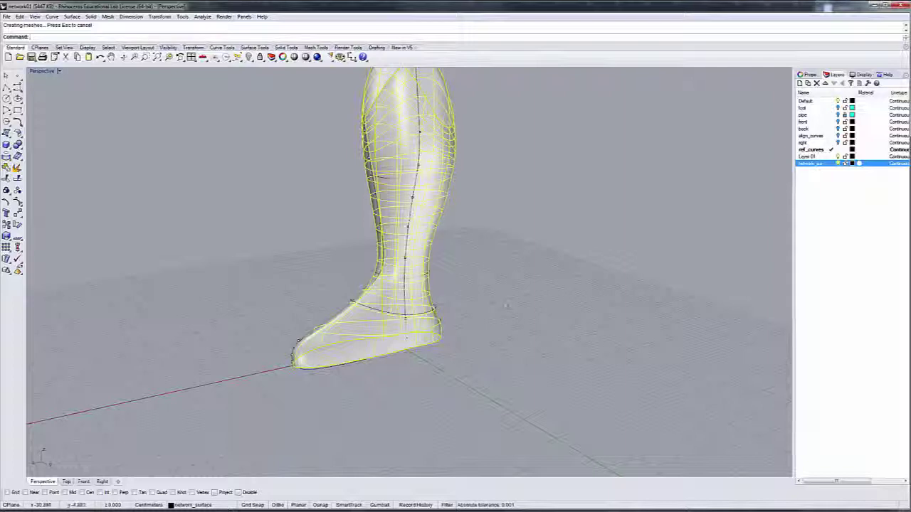
right_click_drag(484, 302, 234, 276)
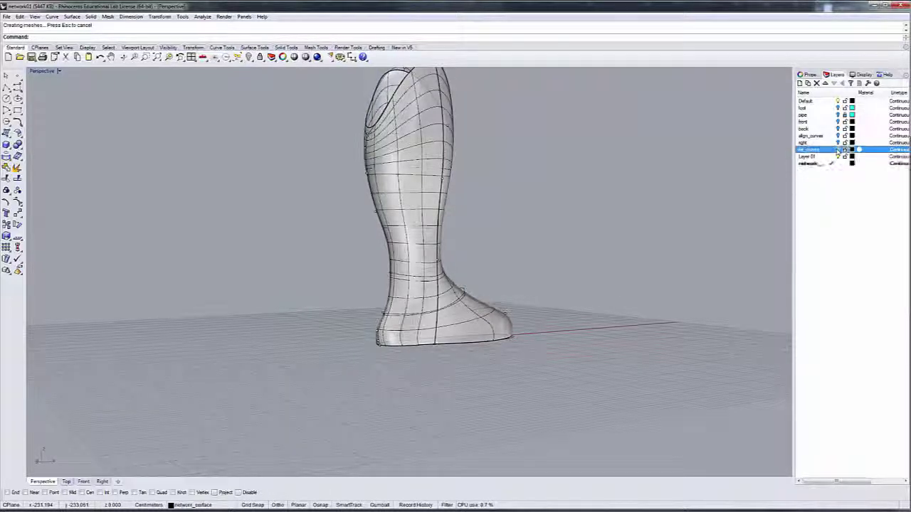
right_click_drag(512, 245, 427, 270)
right_click_drag(537, 295, 527, 321)
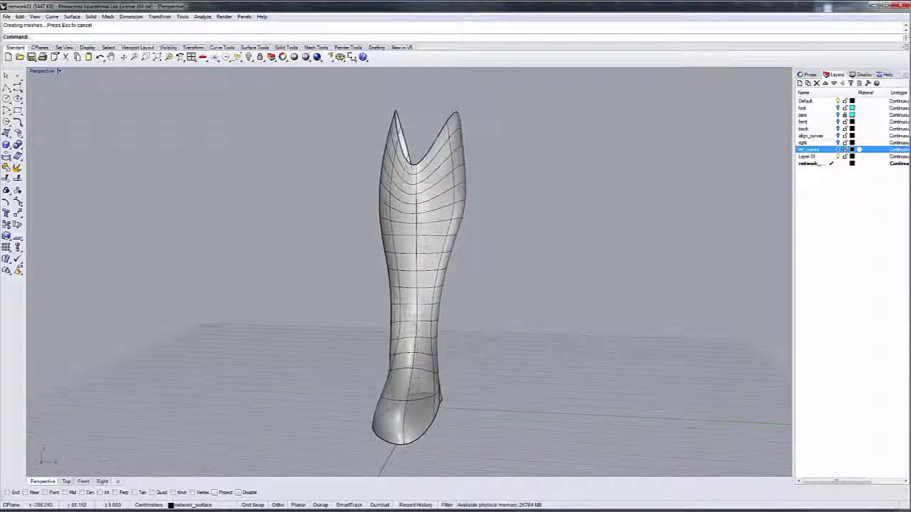
Step: Show the foot layer again and check from all sides how the foot model fits inside the rebuilt boot surface
left_click(838, 108)
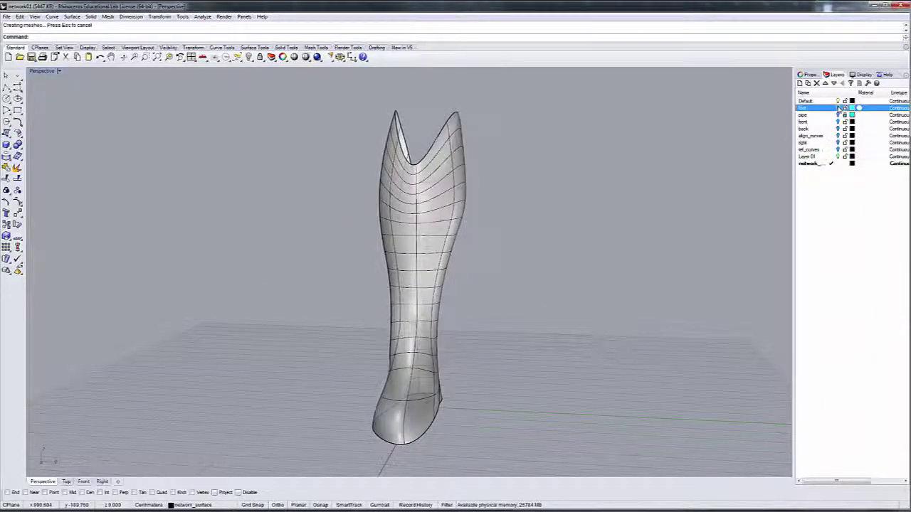
right_click_drag(398, 426, 303, 295)
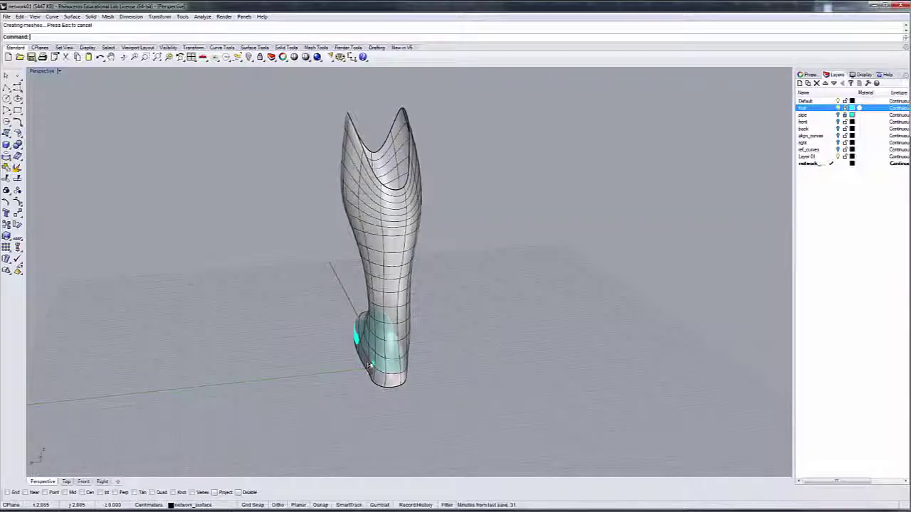
right_click_drag(372, 366, 583, 327)
right_click_drag(431, 409, 332, 410)
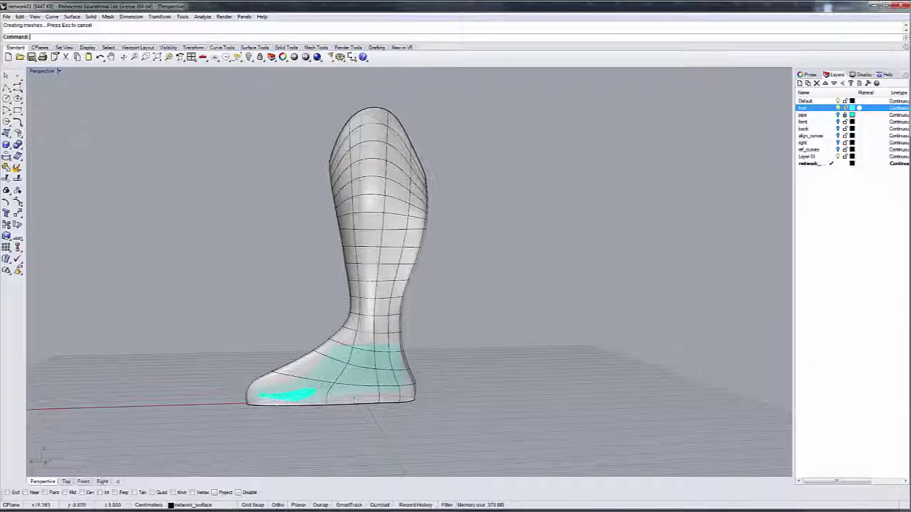
right_click_drag(389, 396, 131, 381)
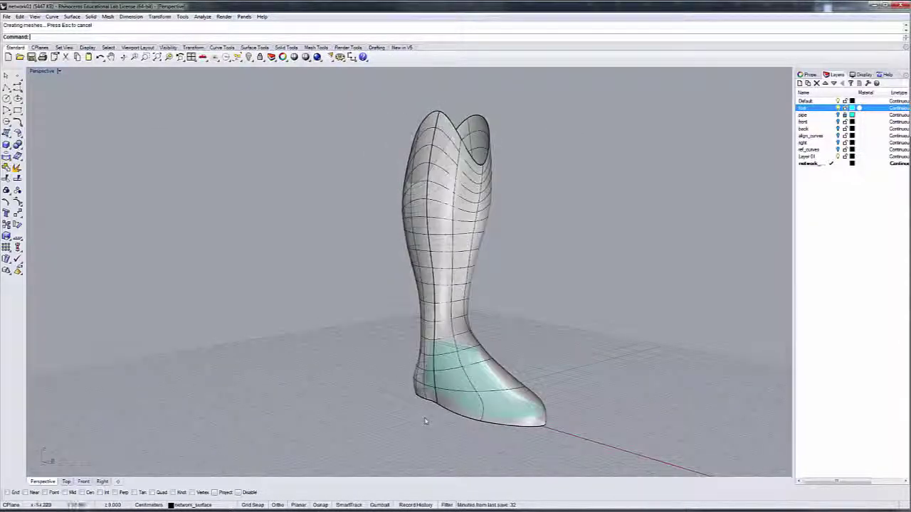
right_click_drag(590, 407, 470, 428)
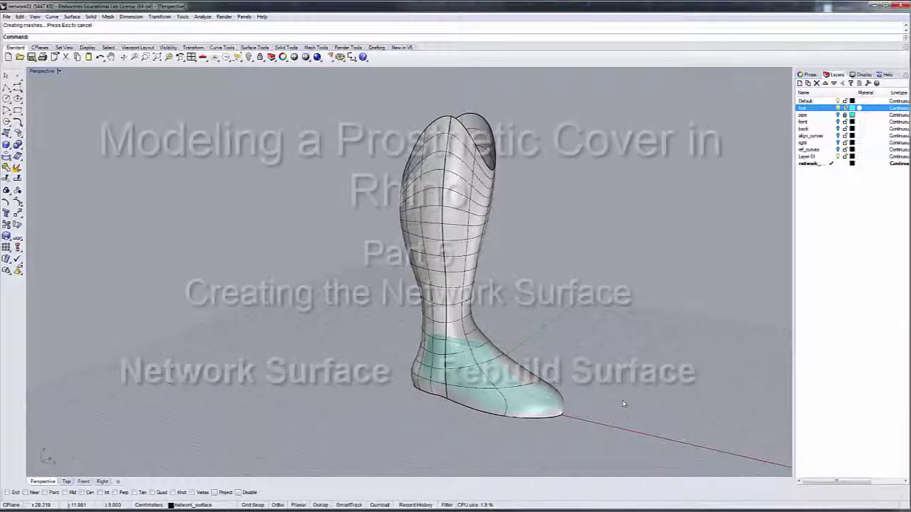
right_click_drag(622, 403, 461, 386)
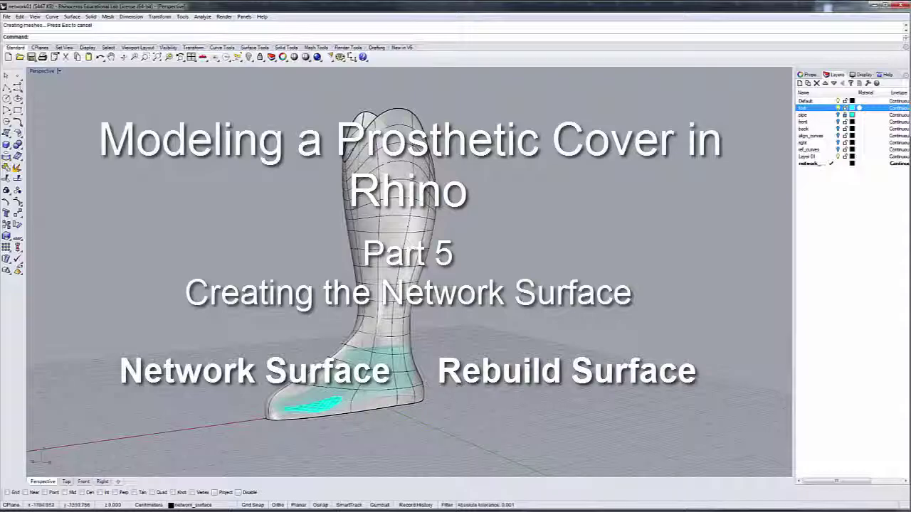